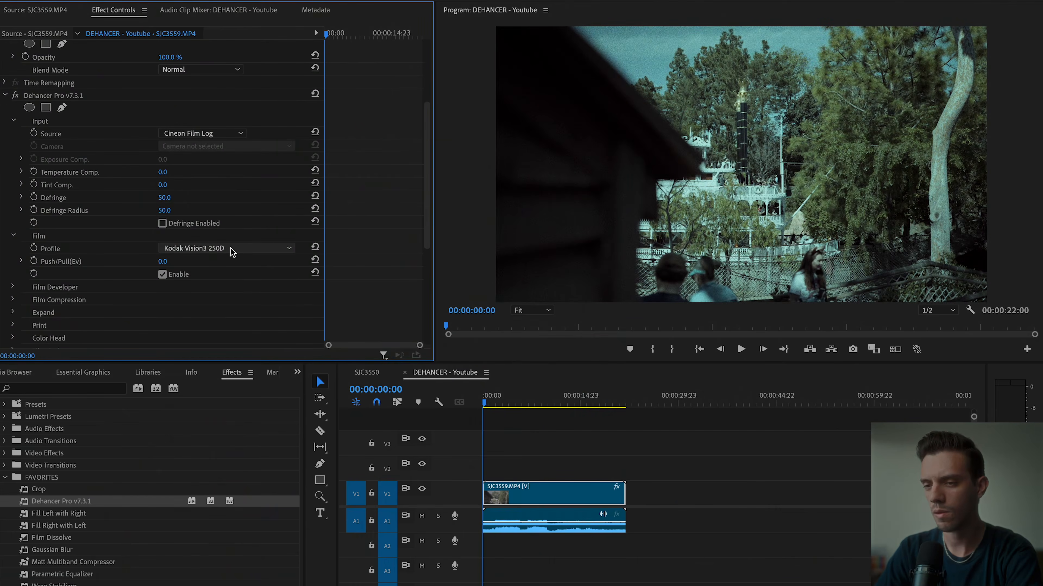
Look through the Dehancer film profiles and set the clip's profile to Kodak Eastman Double-X.
{"action": "left_click", "coordinate": [249, 253]}
{"action": "scroll", "coordinate": [248, 460], "scroll_direction": "up", "scroll_amount": 10}
{"action": "scroll", "coordinate": [252, 361], "scroll_direction": "down", "scroll_amount": 10}
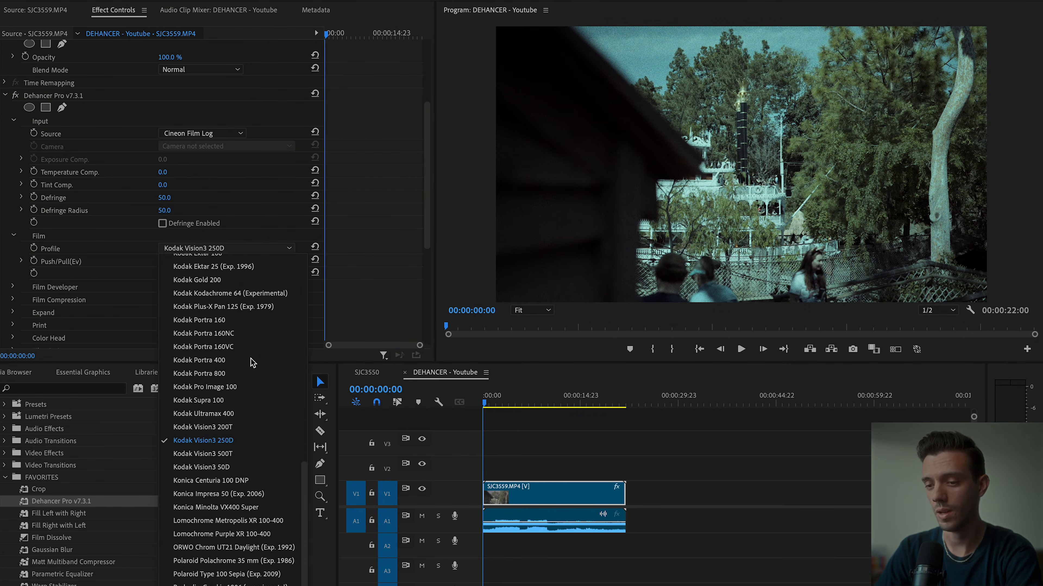
{"action": "scroll", "coordinate": [251, 363], "scroll_direction": "up", "scroll_amount": 10}
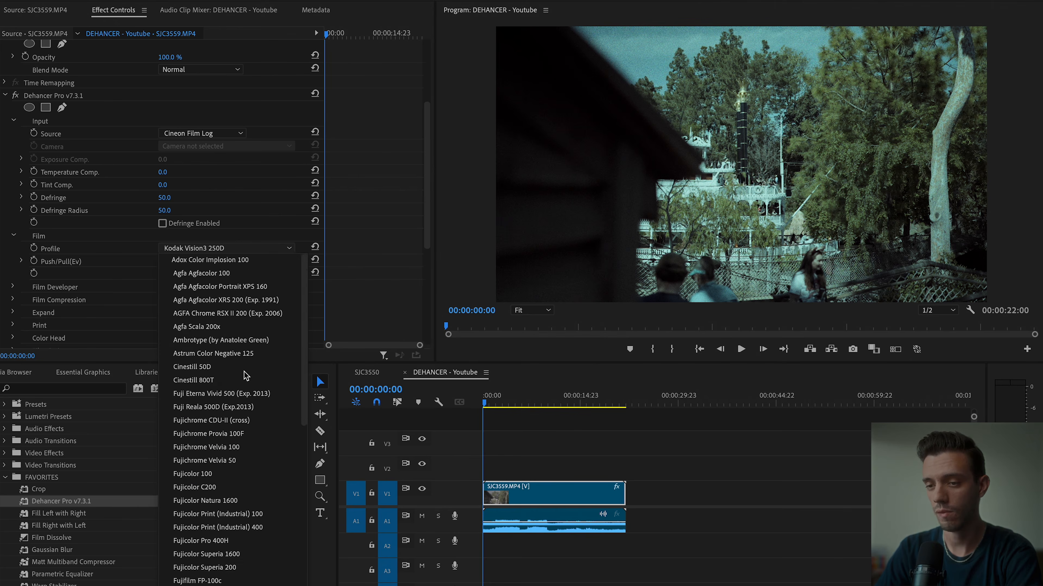
{"action": "scroll", "coordinate": [246, 371], "scroll_direction": "down", "scroll_amount": 10}
{"action": "scroll", "coordinate": [245, 389], "scroll_direction": "up", "scroll_amount": 4}
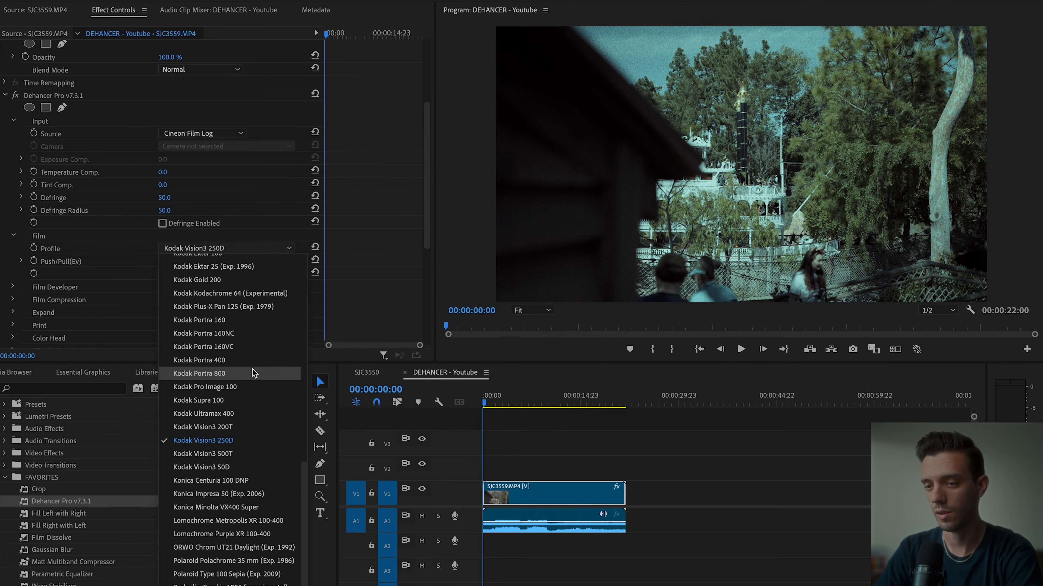
{"action": "left_click", "coordinate": [219, 385]}
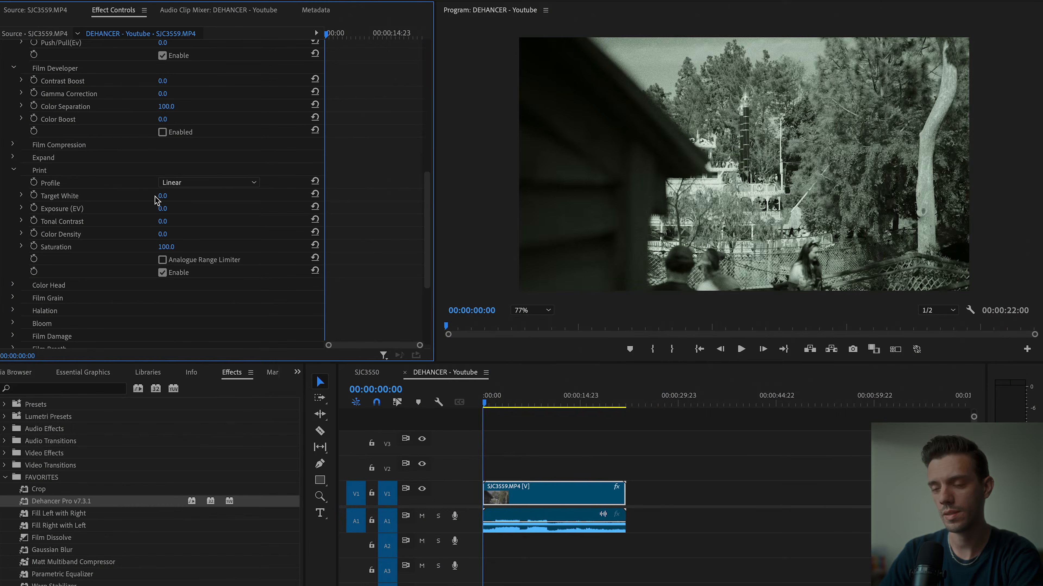
{"action": "left_click_drag", "start_coordinate": [173, 247], "coordinate": [172, 246]}
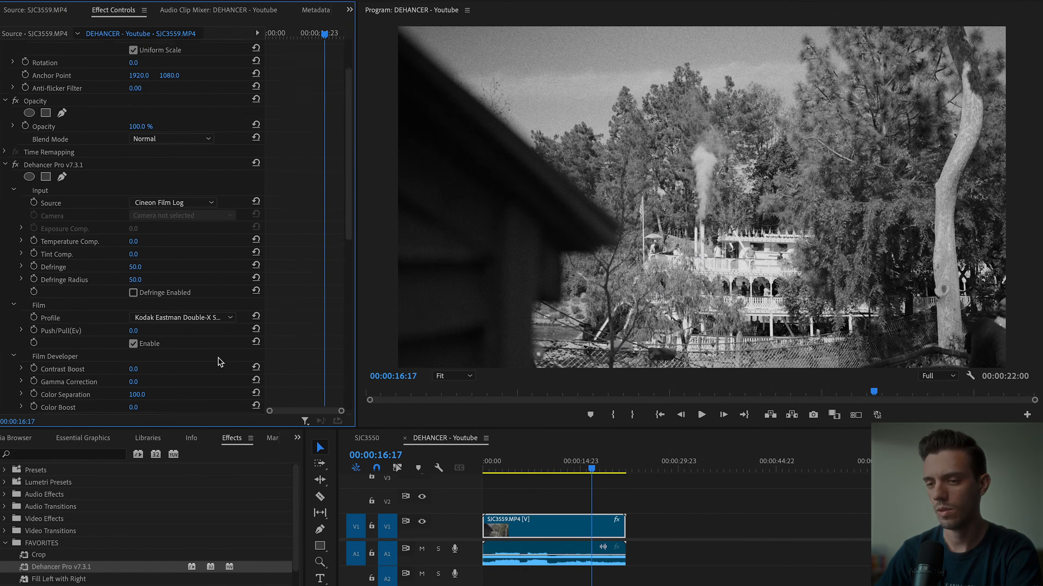
Enable the Film Developer section and try a Gamma Correction of 50.
{"action": "scroll", "coordinate": [218, 361], "scroll_direction": "down", "scroll_amount": 1}
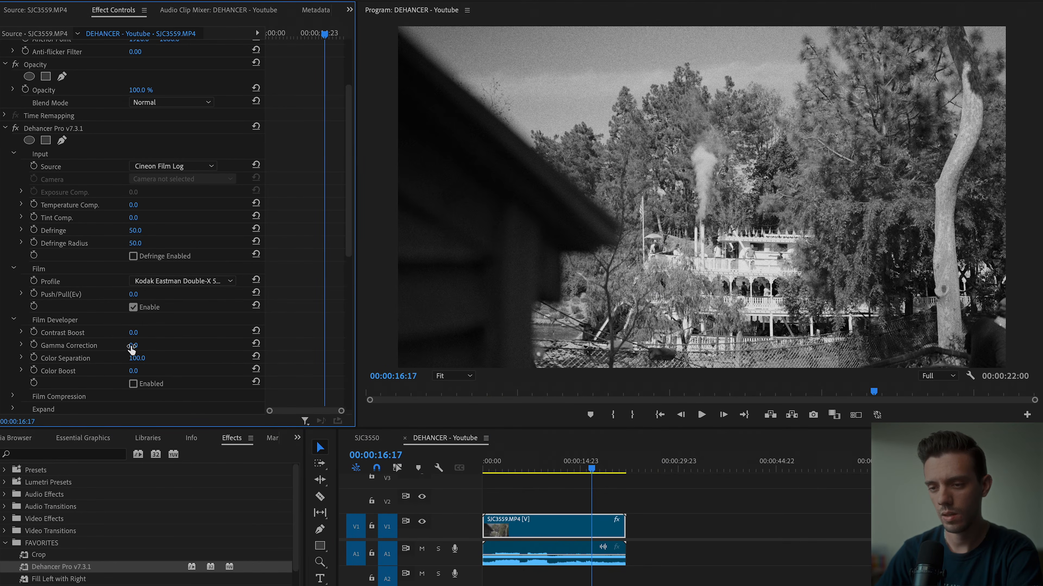
{"action": "left_click", "coordinate": [133, 383]}
{"action": "left_click_drag", "start_coordinate": [141, 350], "coordinate": [123, 350]}
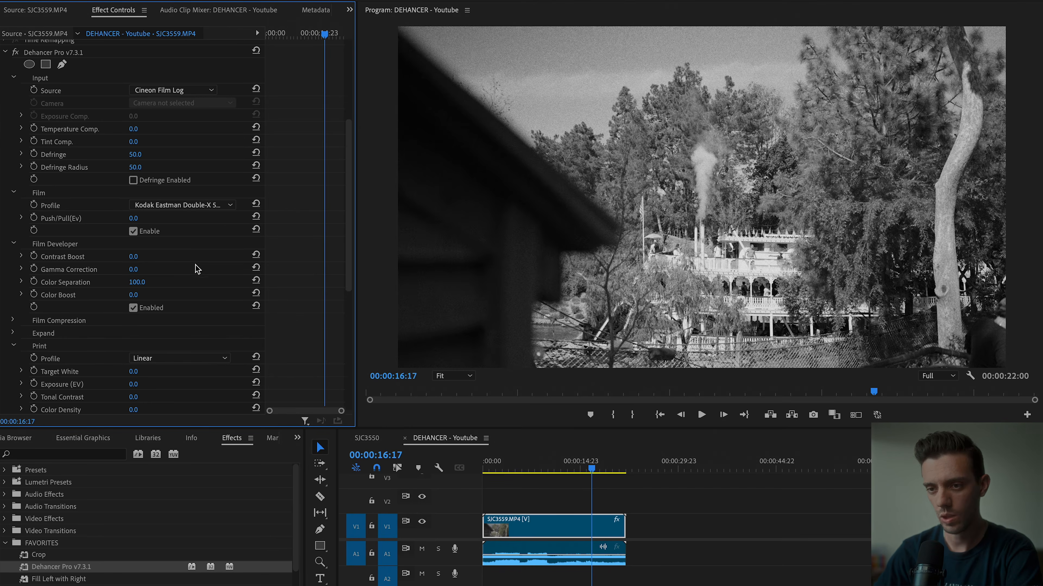
Set the Print Exposure to -0.6 and Tonal Contrast to -3.0, comparing the image with Print disabled and enabled.
{"action": "scroll", "coordinate": [251, 295], "scroll_direction": "down", "scroll_amount": 3}
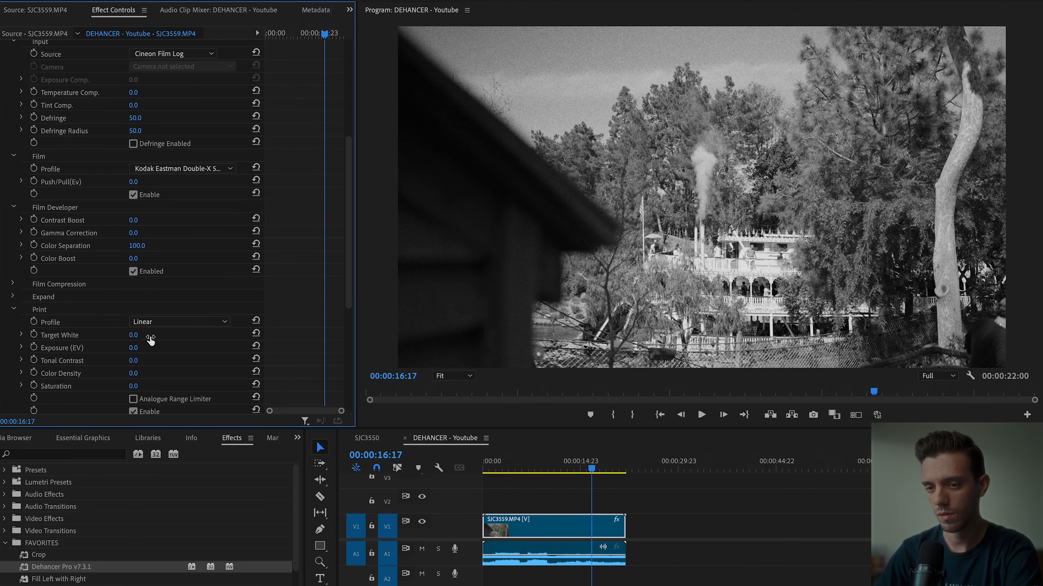
{"action": "left_click_drag", "start_coordinate": [134, 348], "coordinate": [123, 347]}
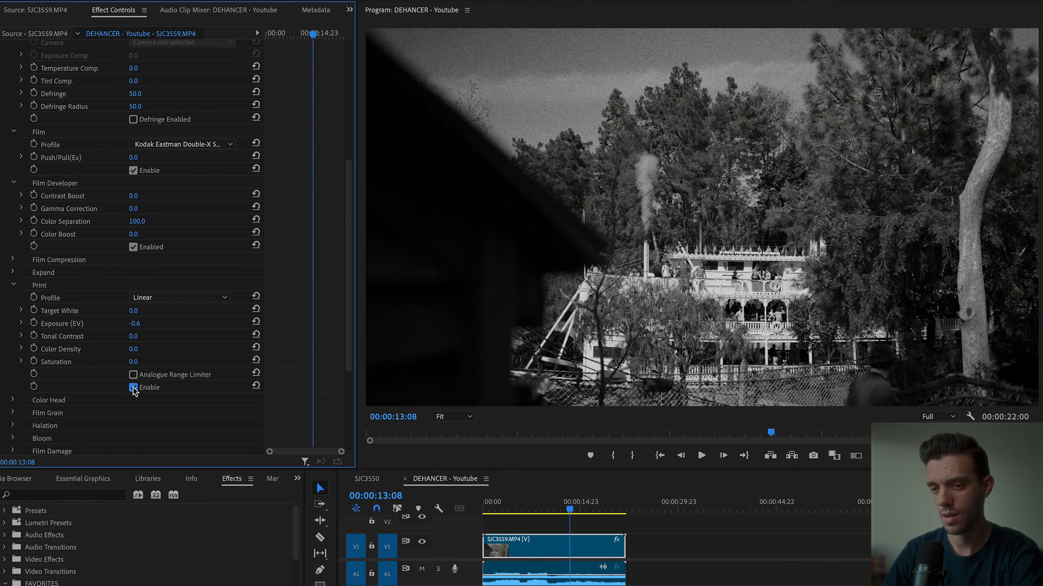
{"action": "left_click", "coordinate": [133, 388]}
{"action": "left_click", "coordinate": [133, 388]}
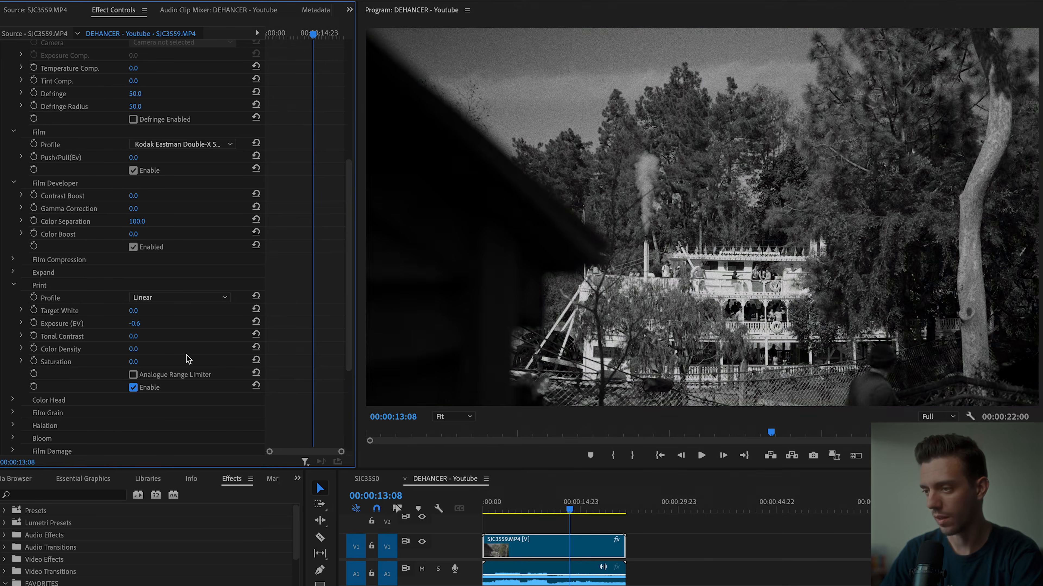
{"action": "mouse_move", "coordinate": [133, 337]}
{"action": "left_mouse_down"}
{"action": "mouse_move", "coordinate": [144, 336]}
{"action": "mouse_move", "coordinate": [131, 336]}
{"action": "left_mouse_up"}
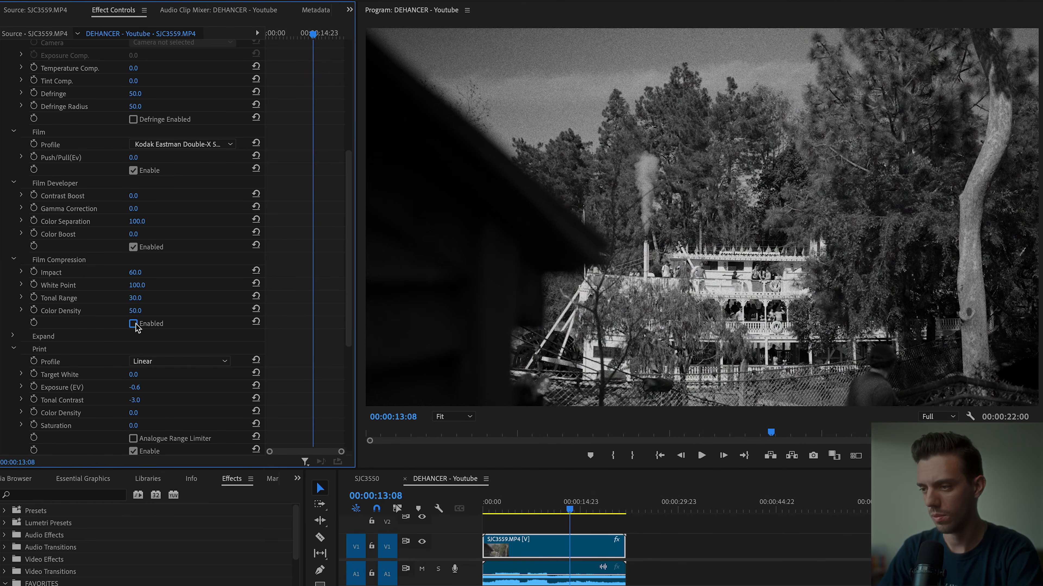
Enable Film Compression with an Impact of 75 and try adjusting the Expand Black Point.
{"action": "left_click", "coordinate": [133, 324]}
{"action": "left_click", "coordinate": [133, 324]}
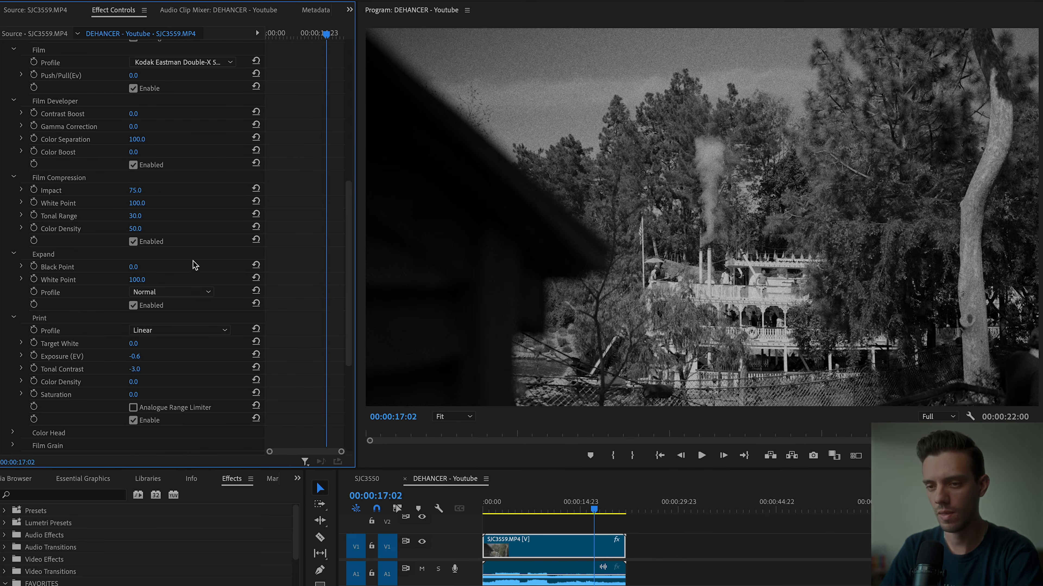
{"action": "left_click_drag", "start_coordinate": [140, 269], "coordinate": [213, 274]}
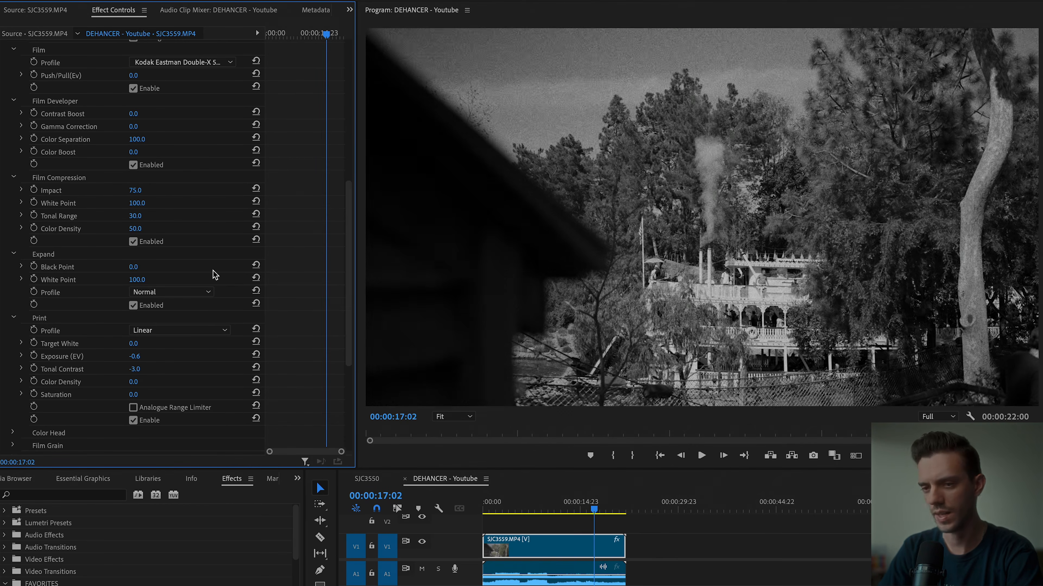
Try the 16 mm ISO 250 film grain profile on the clip.
{"action": "scroll", "coordinate": [216, 275], "scroll_direction": "down", "scroll_amount": 5}
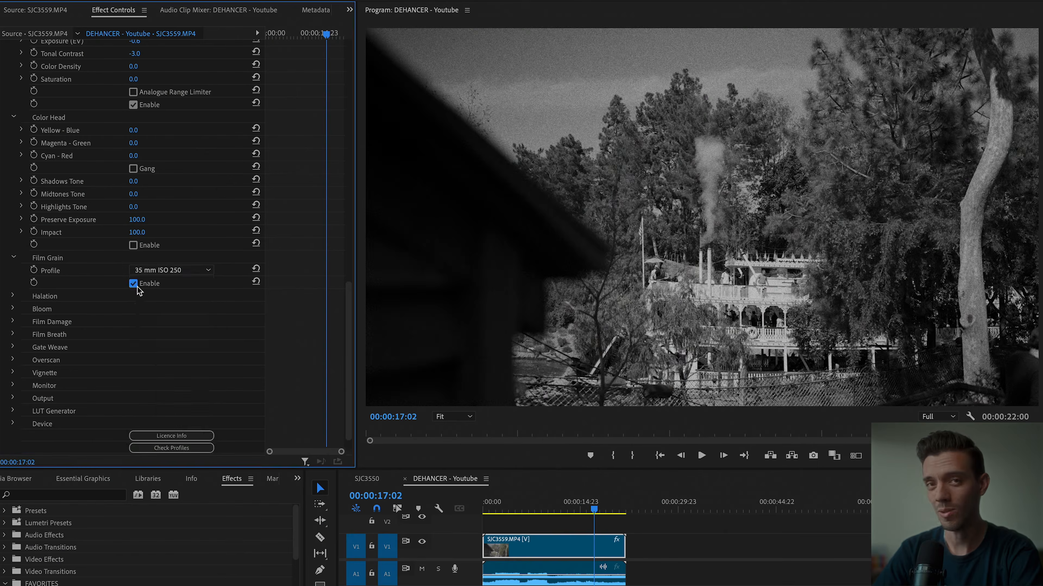
{"action": "left_click", "coordinate": [171, 269]}
{"action": "left_click", "coordinate": [187, 354]}
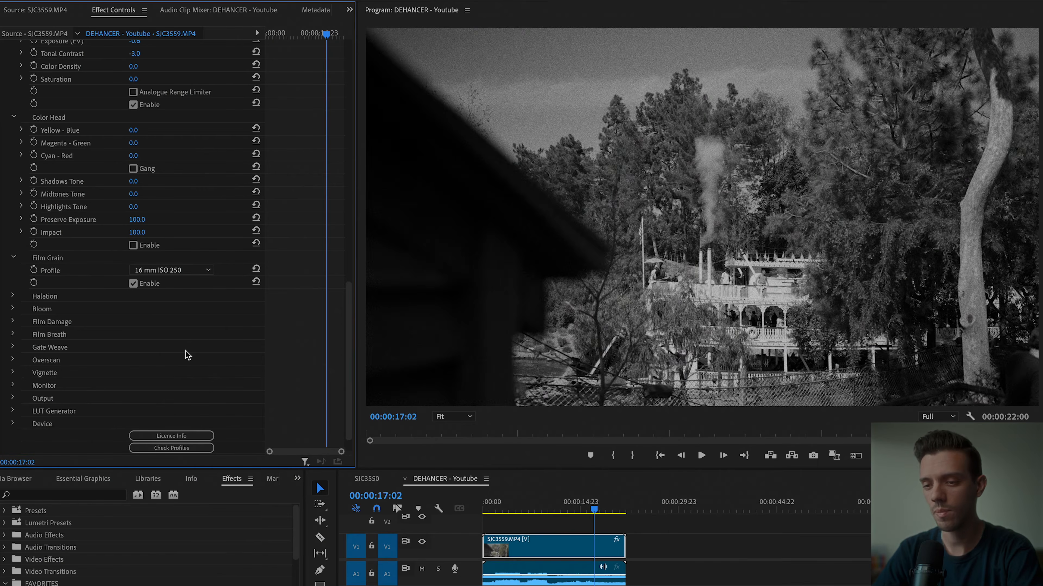
{"action": "left_click", "coordinate": [605, 518]}
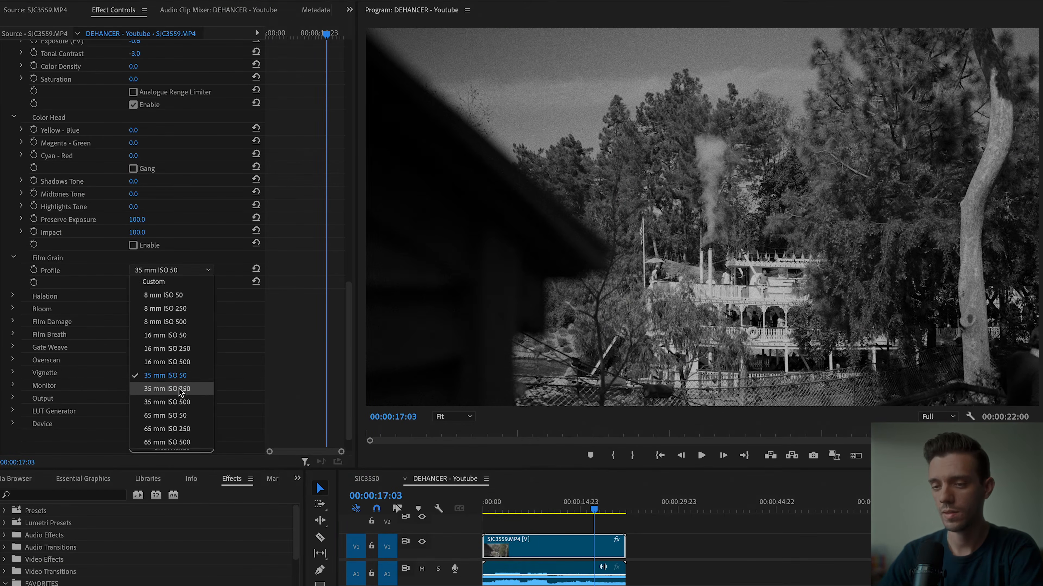
Switch the film grain profile to Custom with Size 1, Amount 35, Shadows 100 and Highlights 100.
{"action": "left_click", "coordinate": [147, 282]}
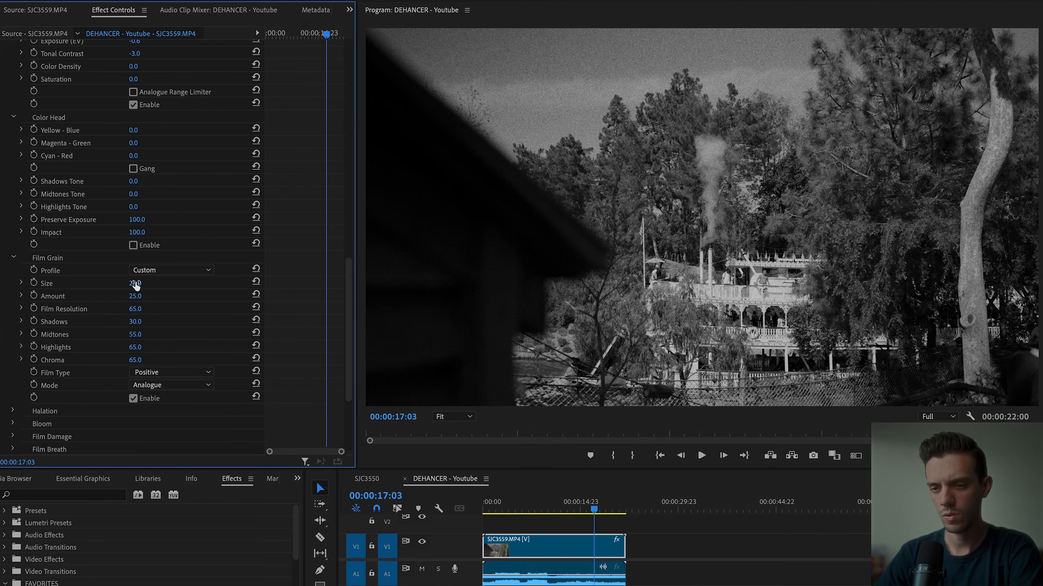
{"action": "left_click_drag", "start_coordinate": [136, 286], "coordinate": [146, 284]}
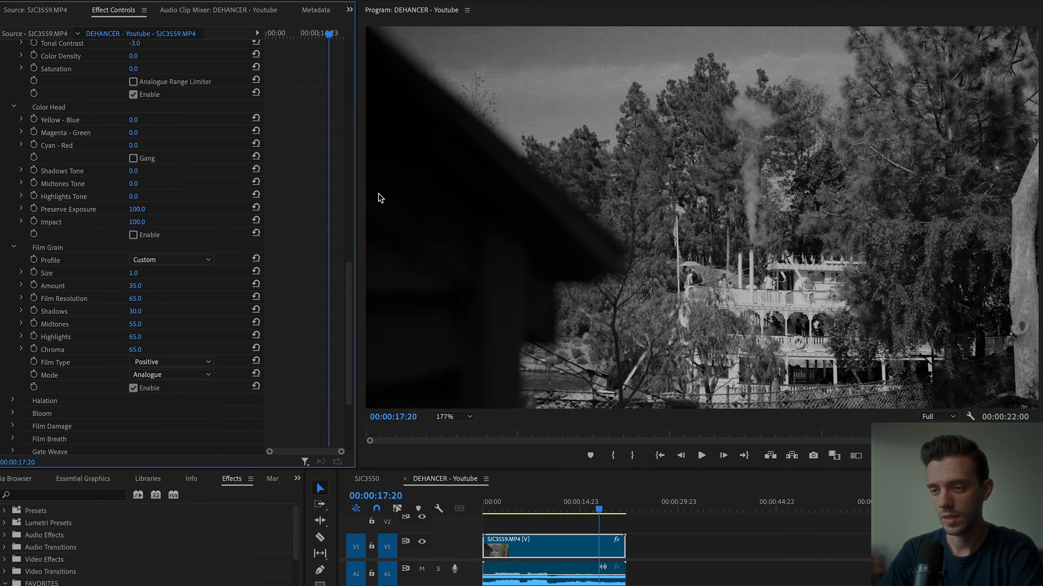
{"action": "scroll", "coordinate": [378, 193], "scroll_direction": "up", "scroll_amount": 5}
{"action": "mouse_move", "coordinate": [135, 312]}
{"action": "left_mouse_down"}
{"action": "mouse_move", "coordinate": [113, 312]}
{"action": "mouse_move", "coordinate": [146, 312]}
{"action": "left_mouse_up"}
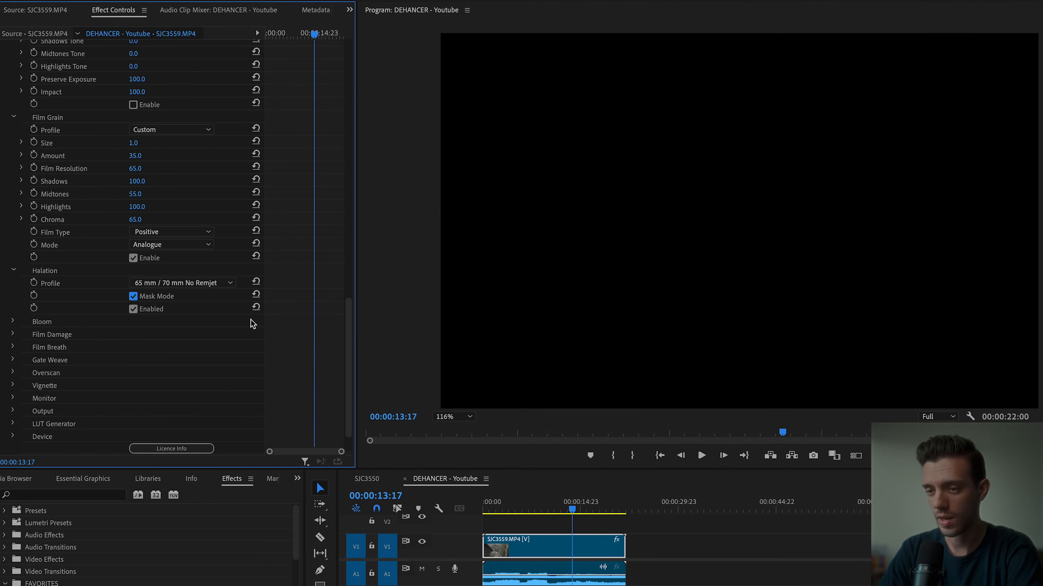
Set the Halation profile to Custom with Mask Mode off, Global Diffusion 77 and Impact 20.
{"action": "left_click", "coordinate": [215, 286]}
{"action": "left_click", "coordinate": [181, 308]}
{"action": "left_click_drag", "start_coordinate": [140, 376], "coordinate": [144, 376]}
{"action": "left_click", "coordinate": [133, 387]}
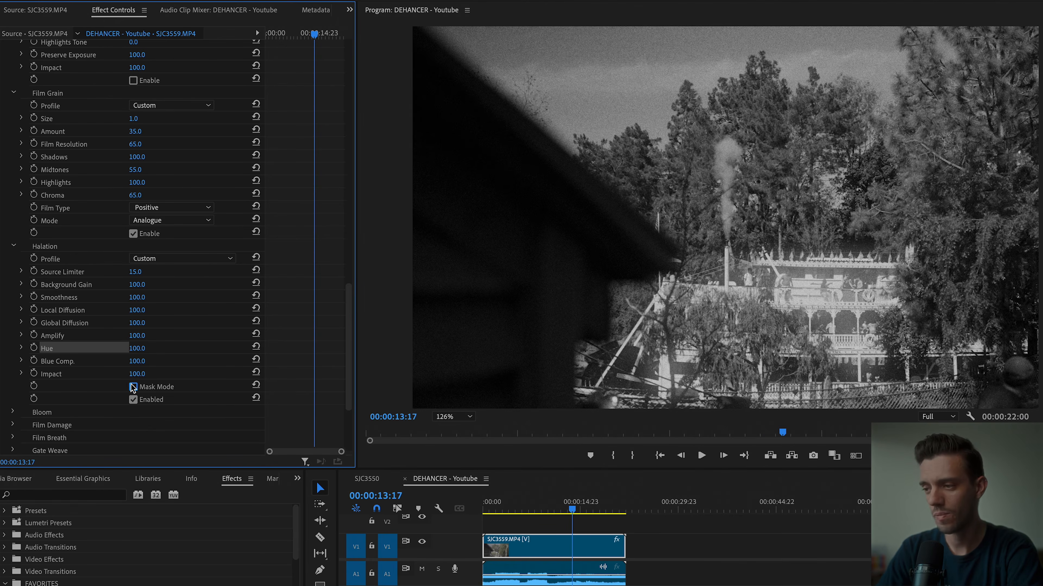
{"action": "mouse_move", "coordinate": [137, 374]}
{"action": "left_mouse_down"}
{"action": "mouse_move", "coordinate": [119, 373]}
{"action": "mouse_move", "coordinate": [145, 375]}
{"action": "left_mouse_up"}
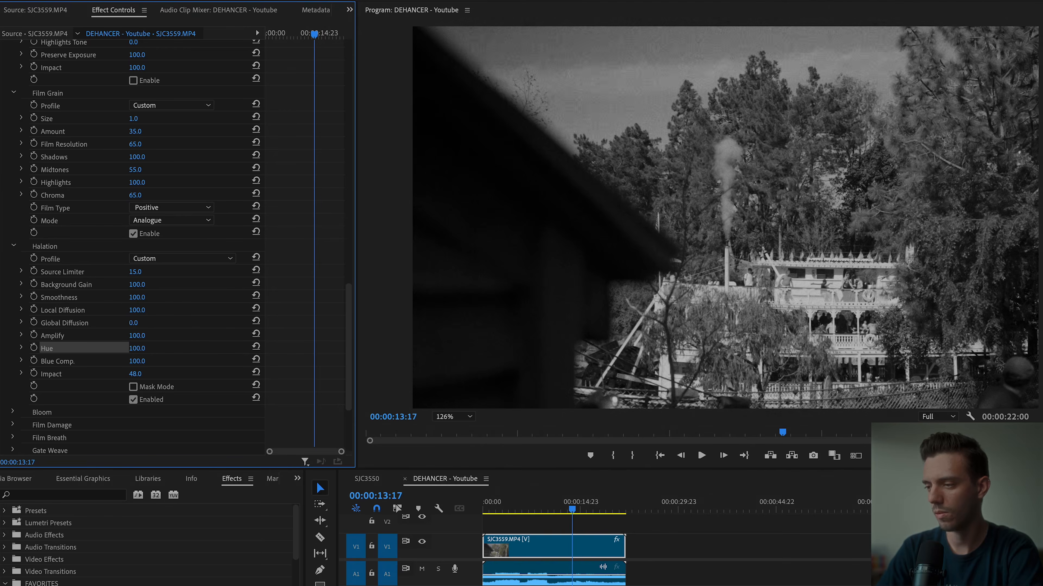
{"action": "left_click_drag", "start_coordinate": [135, 323], "coordinate": [136, 323]}
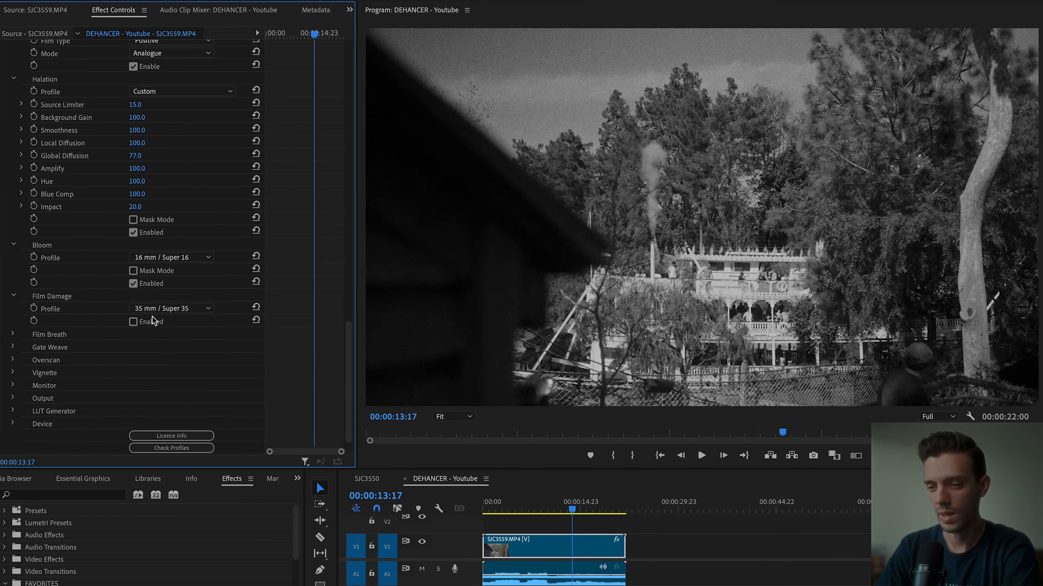
Enable Film Damage with the 35 mm / Super 35 profile and play the clip to preview it.
{"action": "key", "text": "space"}
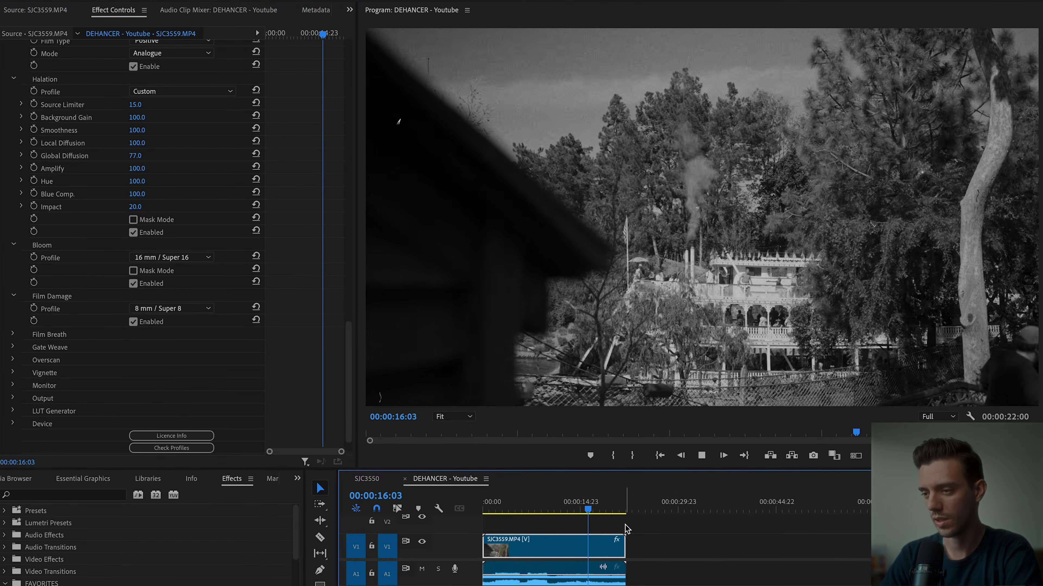
{"action": "left_click", "coordinate": [171, 308]}
{"action": "left_click", "coordinate": [172, 361]}
{"action": "left_click", "coordinate": [577, 501]}
{"action": "key", "text": "space"}
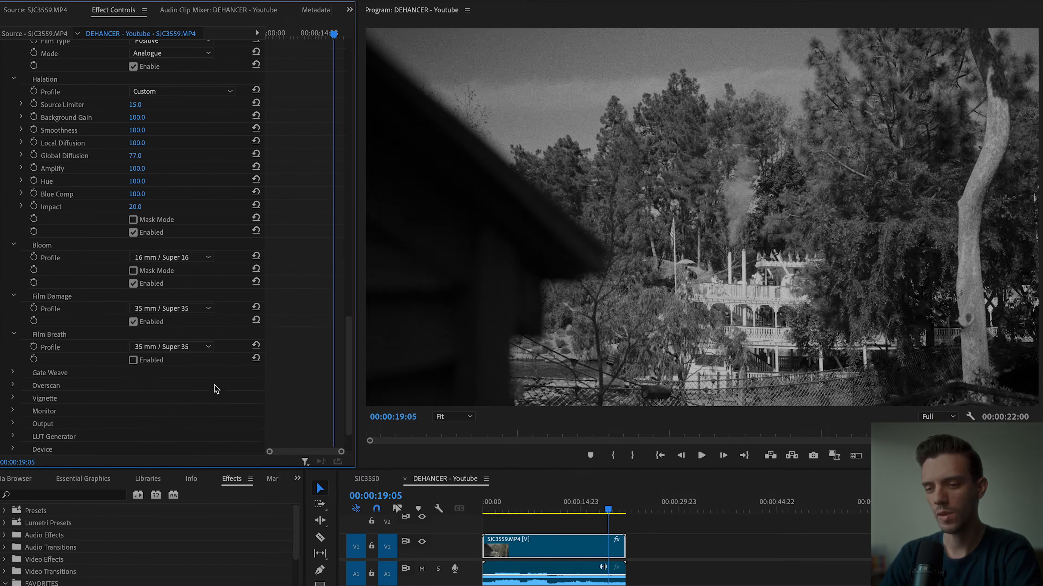
Enable Film Breath with the 35 mm / Super 35 profile and play the clip to preview the flicker.
{"action": "scroll", "coordinate": [217, 388], "scroll_direction": "down", "scroll_amount": 2}
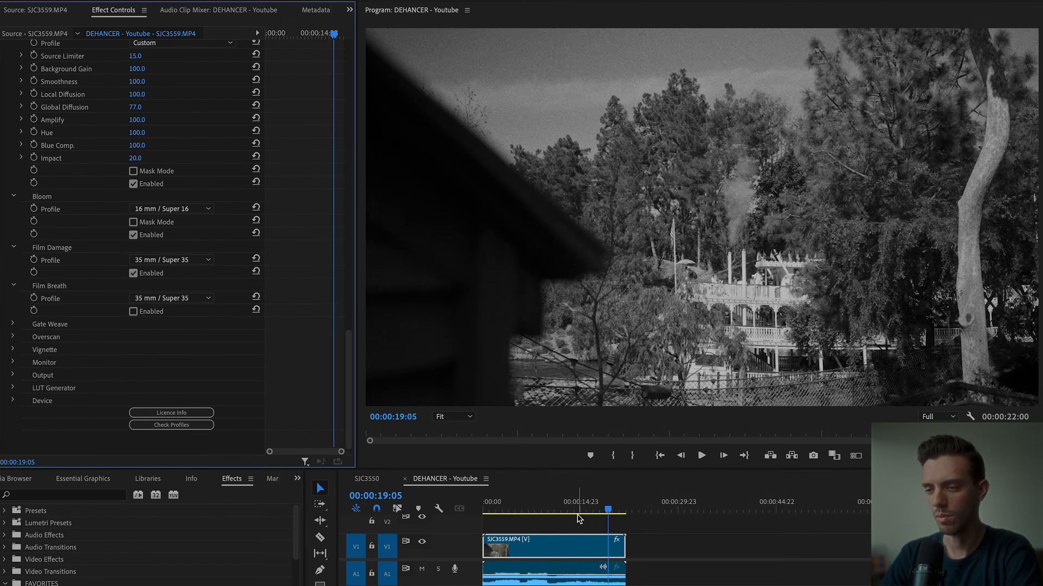
{"action": "left_click", "coordinate": [568, 502]}
{"action": "key", "text": "space"}
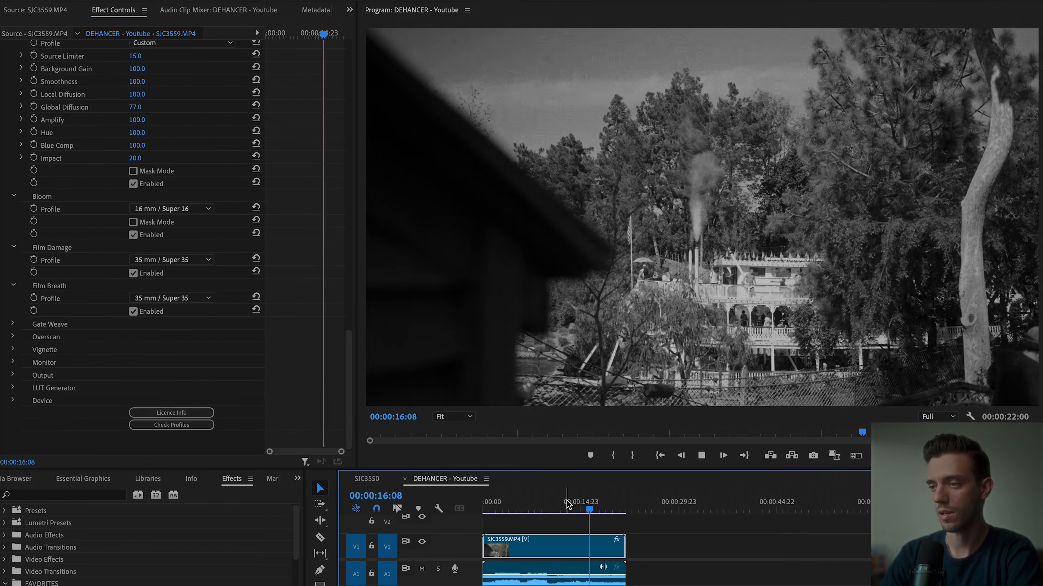
Try Gate Weave on the clip and switch it off again.
{"action": "left_click", "coordinate": [13, 324]}
{"action": "left_click", "coordinate": [133, 350]}
{"action": "left_click", "coordinate": [133, 350]}
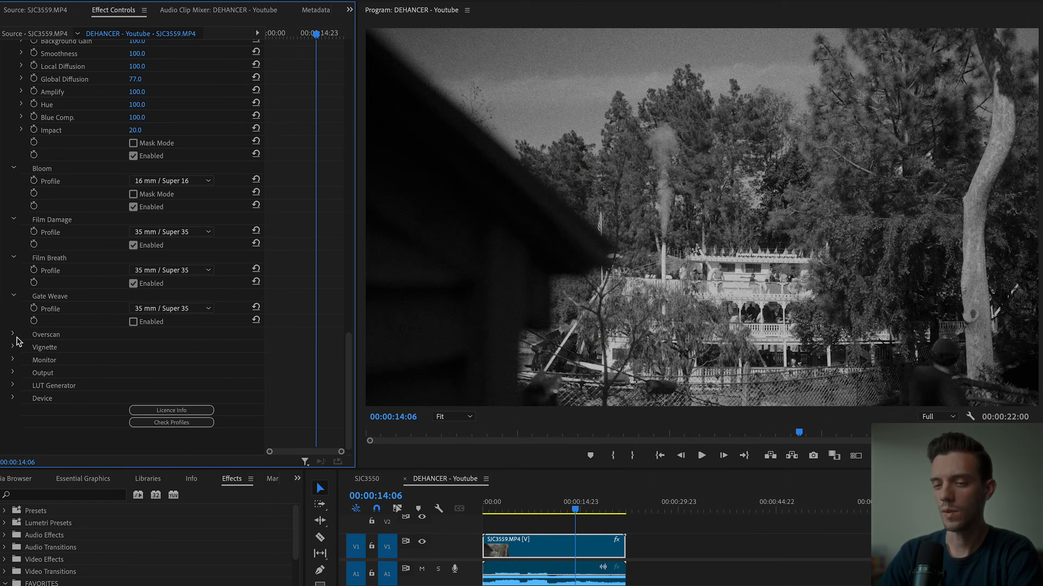
Enable Overscan with the Super 8mm 1.33:1 gate type and play the clip to preview the frame.
{"action": "left_click", "coordinate": [13, 334]}
{"action": "left_click", "coordinate": [573, 501]}
{"action": "key", "text": "space"}
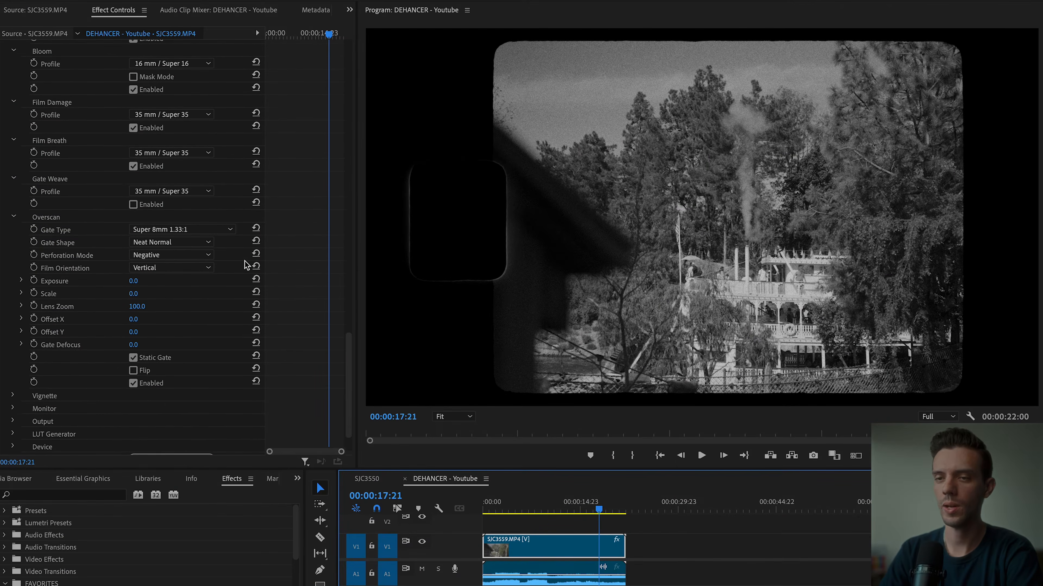
Set the Film Damage profile to 8 mm / Super 8 and play the clip to preview it.
{"action": "left_click", "coordinate": [172, 150]}
{"action": "left_click", "coordinate": [167, 175]}
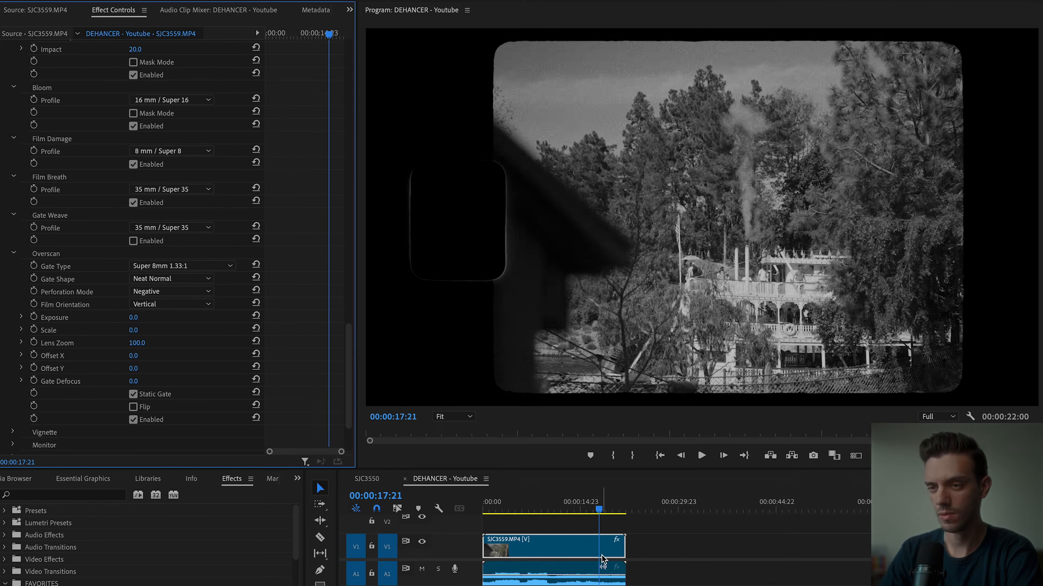
{"action": "left_click", "coordinate": [576, 509]}
{"action": "key", "text": "space"}
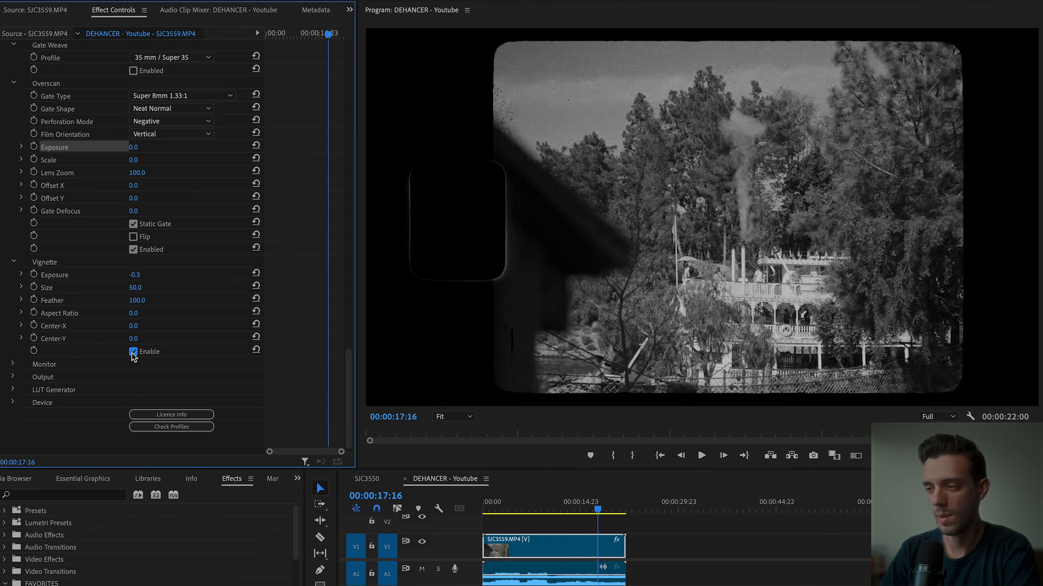
Enable the Vignette with an Exposure of -0.4, and compare with the original footage by lowering Total Impact to 0 and raising it again.
{"action": "left_click", "coordinate": [133, 352]}
{"action": "left_click", "coordinate": [586, 509]}
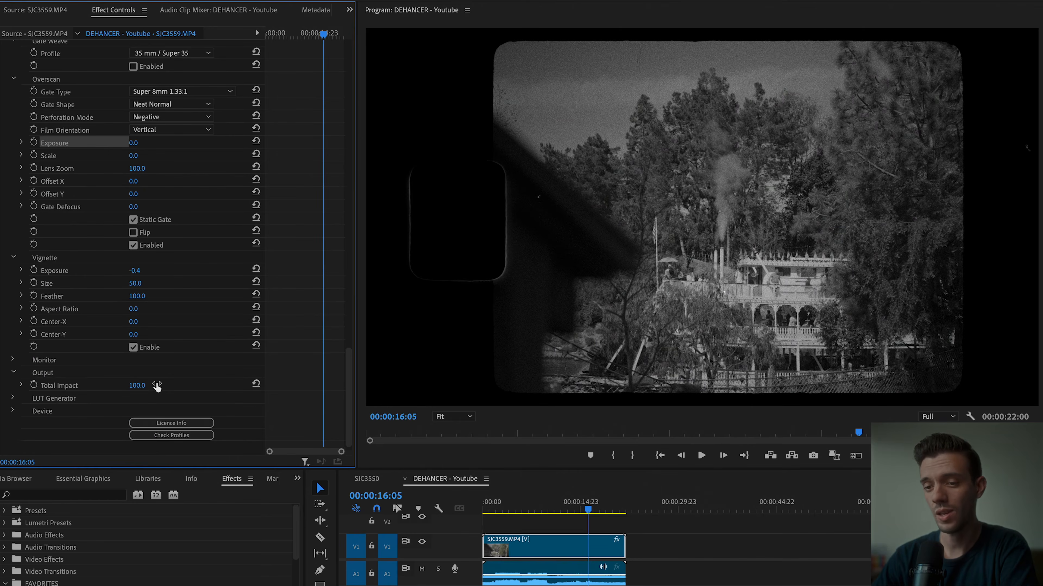
{"action": "left_click_drag", "start_coordinate": [151, 387], "coordinate": [145, 386]}
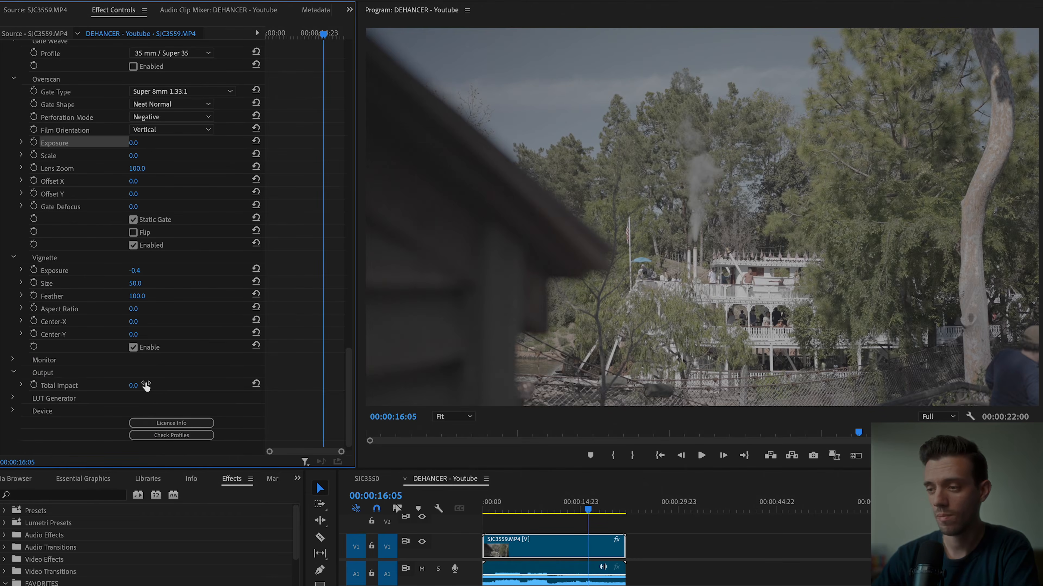
{"action": "left_click_drag", "start_coordinate": [133, 386], "coordinate": [175, 386]}
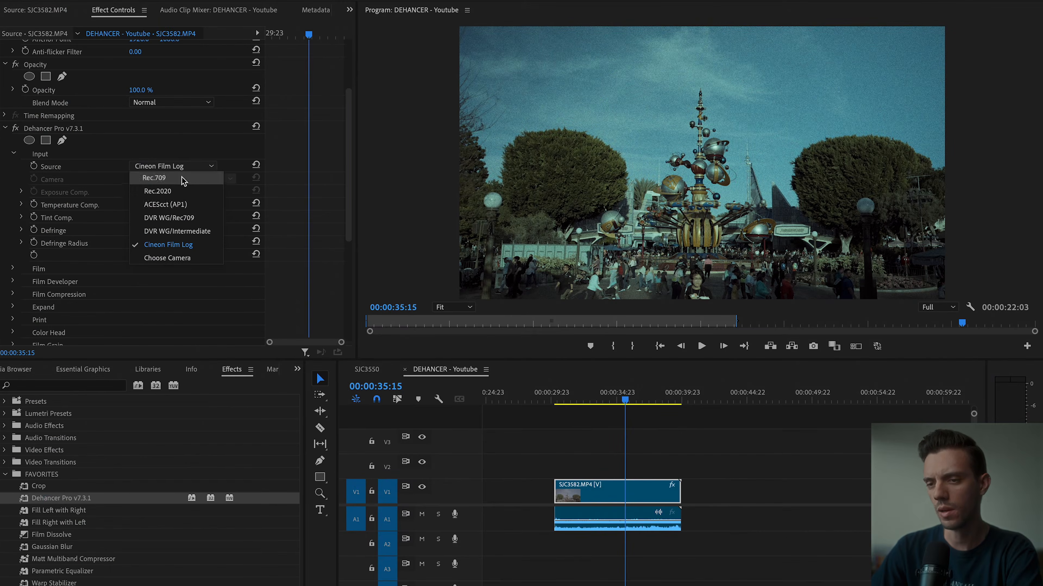
Try the Kodak Gold 200 film profile on SJC3582.MP4 and switch back to Kodak Vision3 250D.
{"action": "left_click", "coordinate": [183, 181]}
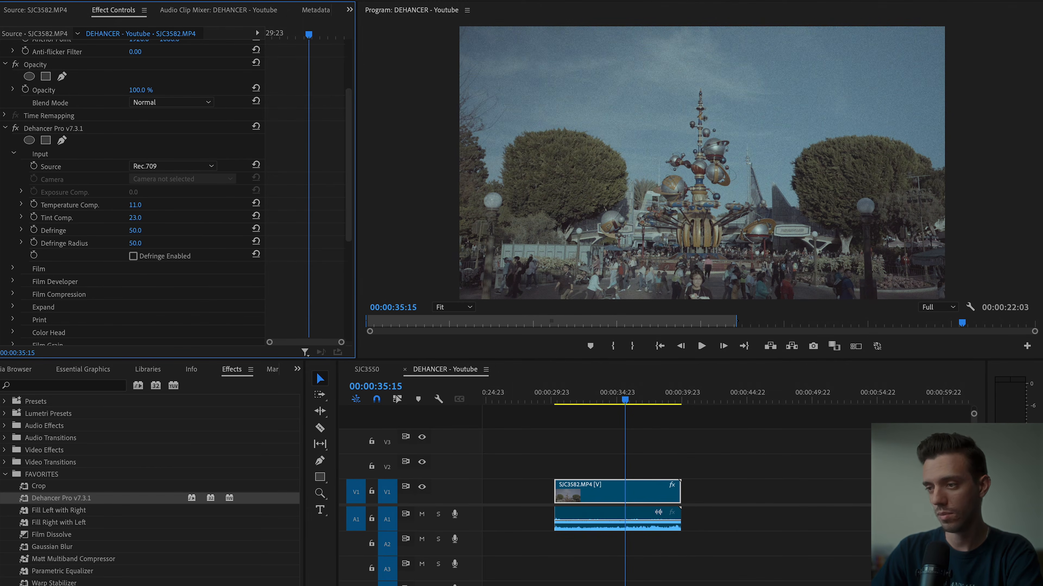
{"action": "left_click", "coordinate": [191, 253]}
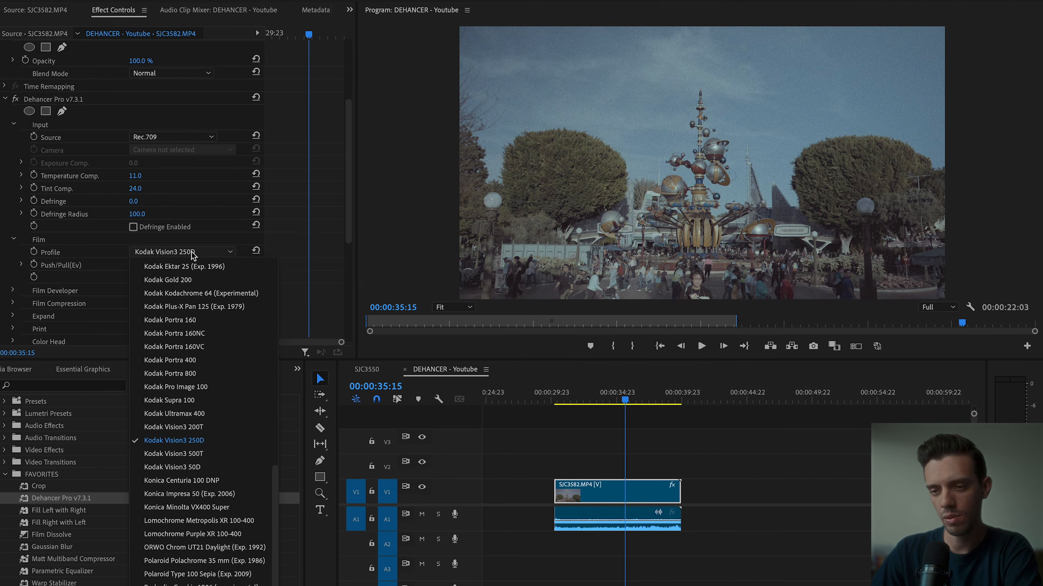
{"action": "left_click", "coordinate": [207, 360]}
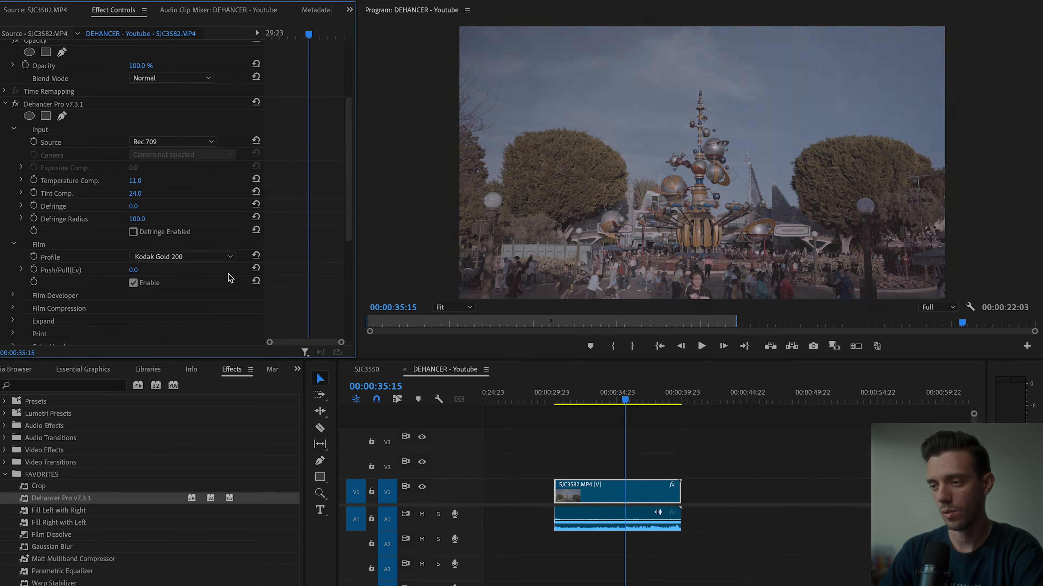
{"action": "left_click", "coordinate": [207, 261]}
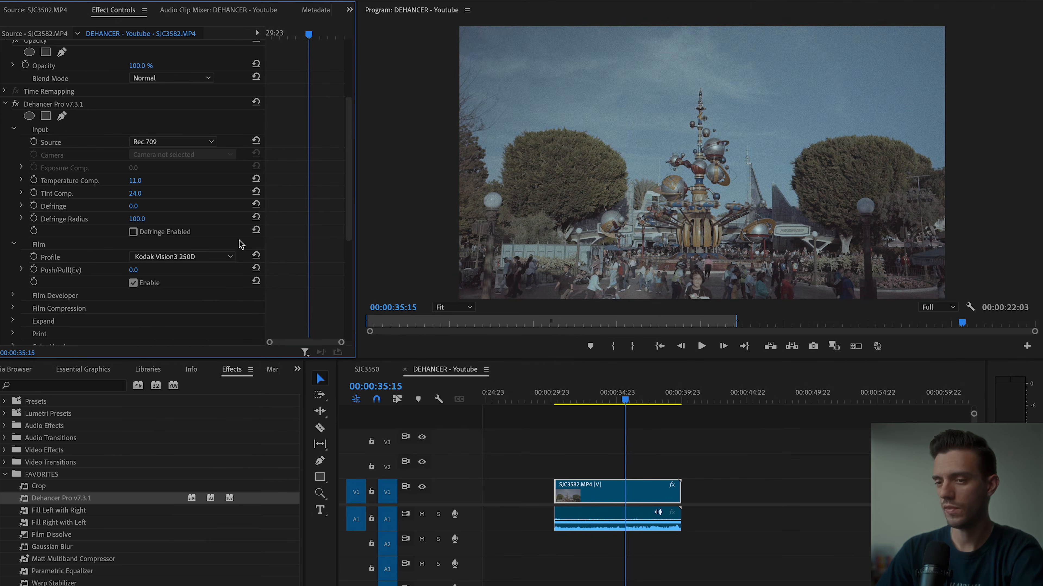
Set Temperature Comp. to 20, Tint Comp. to 38, Contrast Boost to 25, Gamma Correction to 30 and Color Boost to 70, and play the clip.
{"action": "scroll", "coordinate": [240, 243], "scroll_direction": "up", "scroll_amount": 5}
{"action": "scroll", "coordinate": [239, 243], "scroll_direction": "down", "scroll_amount": 5}
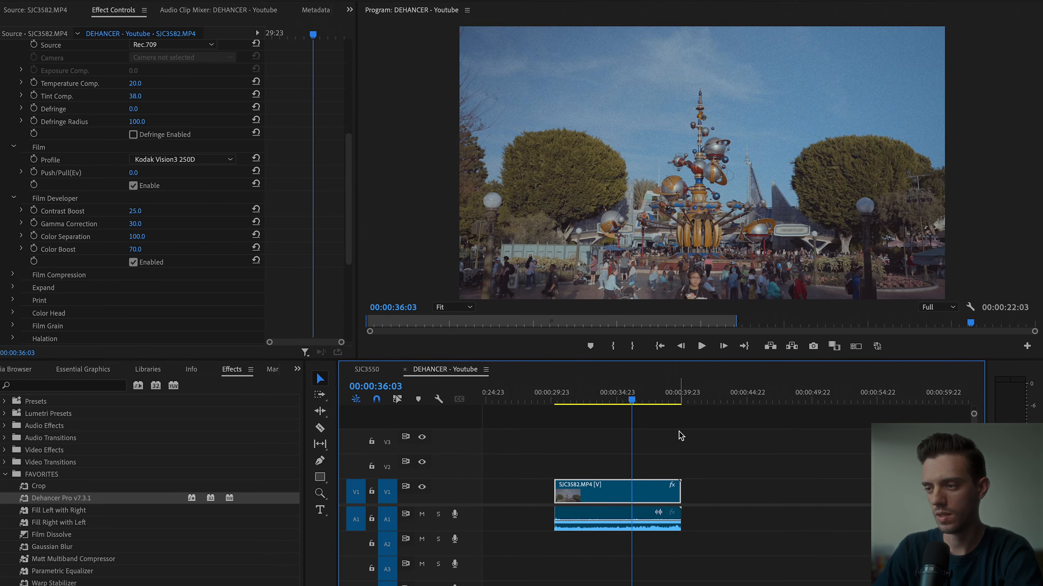
{"action": "key", "text": "space"}
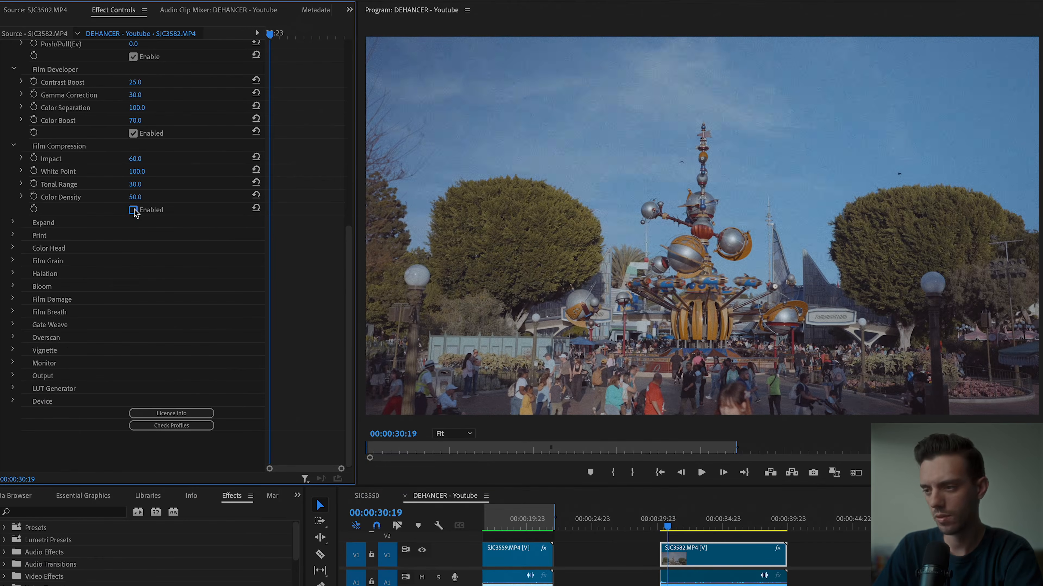
Enable Film Compression with an Impact of 100, a White Point of 50 and a Color Density of 100.
{"action": "scroll", "coordinate": [679, 244], "scroll_direction": "up", "scroll_amount": 2}
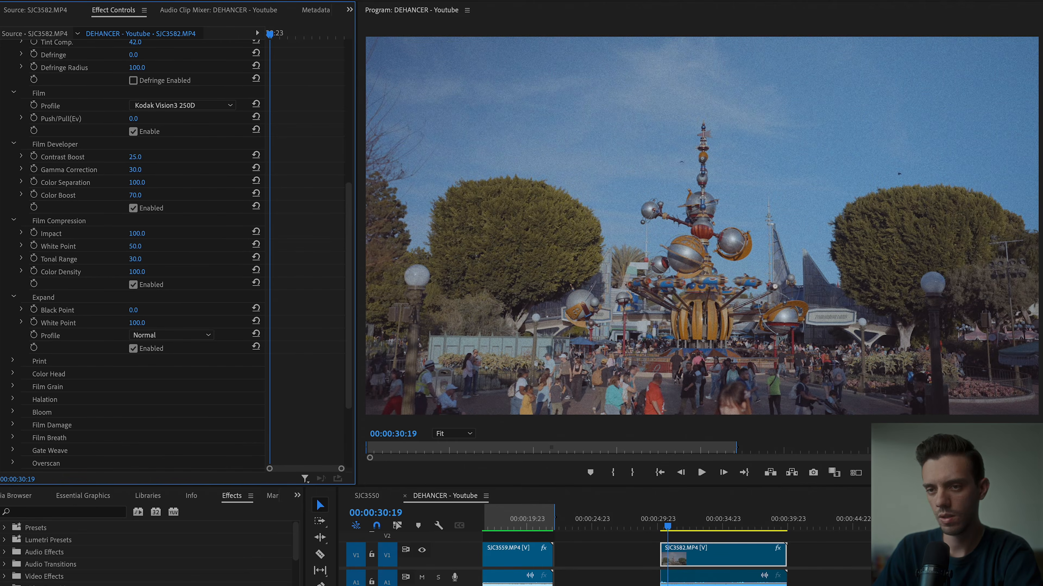
{"action": "left_click", "coordinate": [136, 157]}
{"action": "type", "text": "100"}
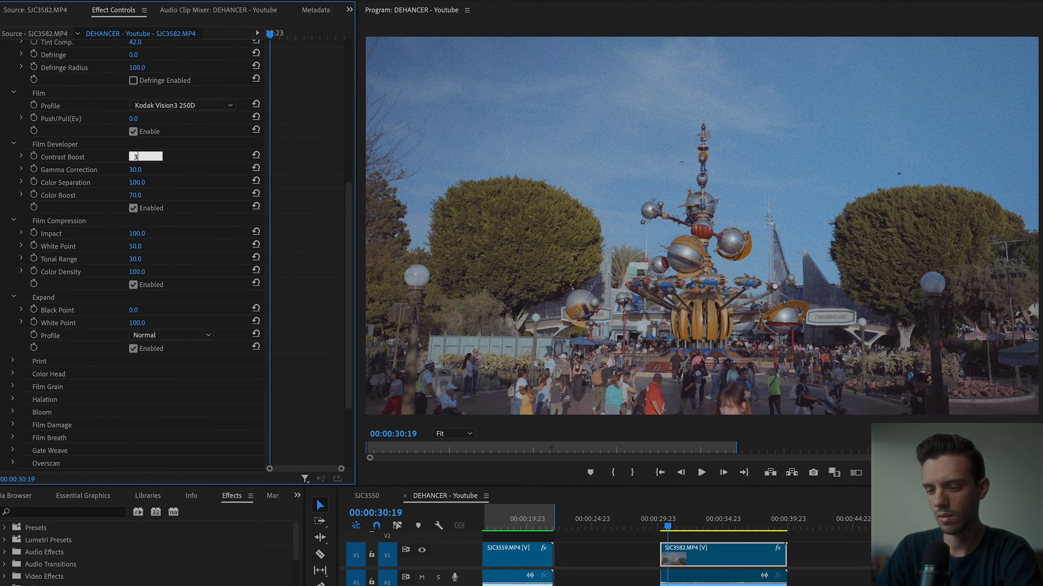
Set the Film Developer's Contrast Boost to 45.
{"action": "key", "text": "Return"}
{"action": "key", "text": "ctrl+z"}
{"action": "left_click", "coordinate": [144, 156]}
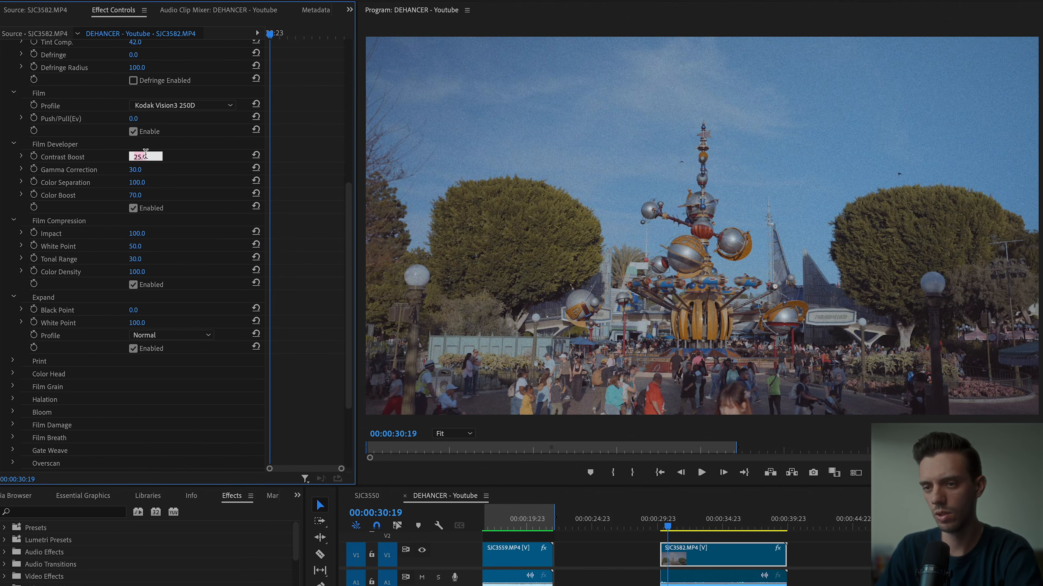
{"action": "type", "text": "45"}
{"action": "key", "text": "Return"}
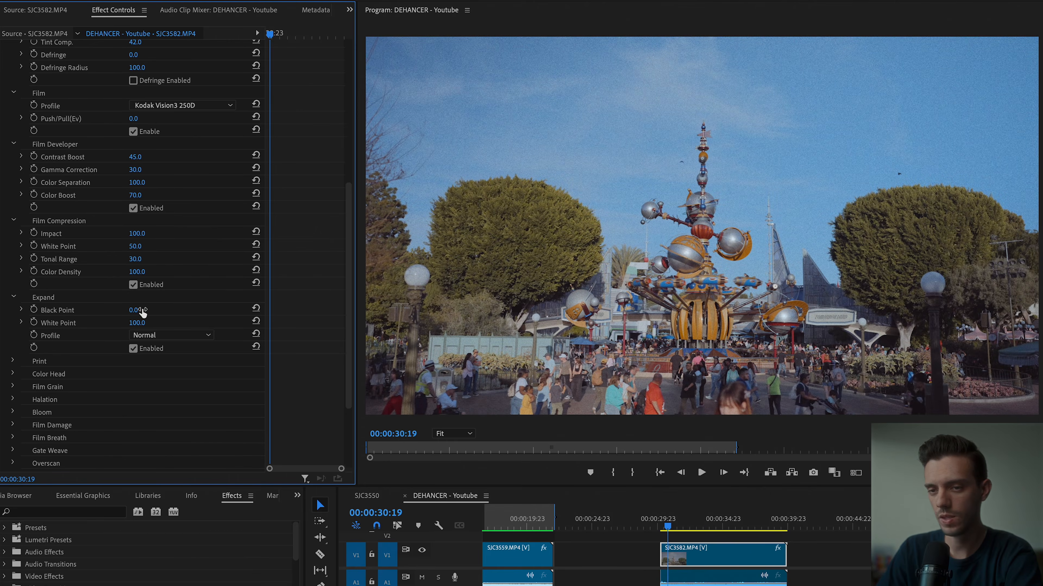
Set the Black Point of the Expand settings to 5.
{"action": "left_click_drag", "start_coordinate": [134, 311], "coordinate": [146, 311]}
{"action": "left_click", "coordinate": [136, 311]}
{"action": "type", "text": "15"}
{"action": "key", "text": "Return"}
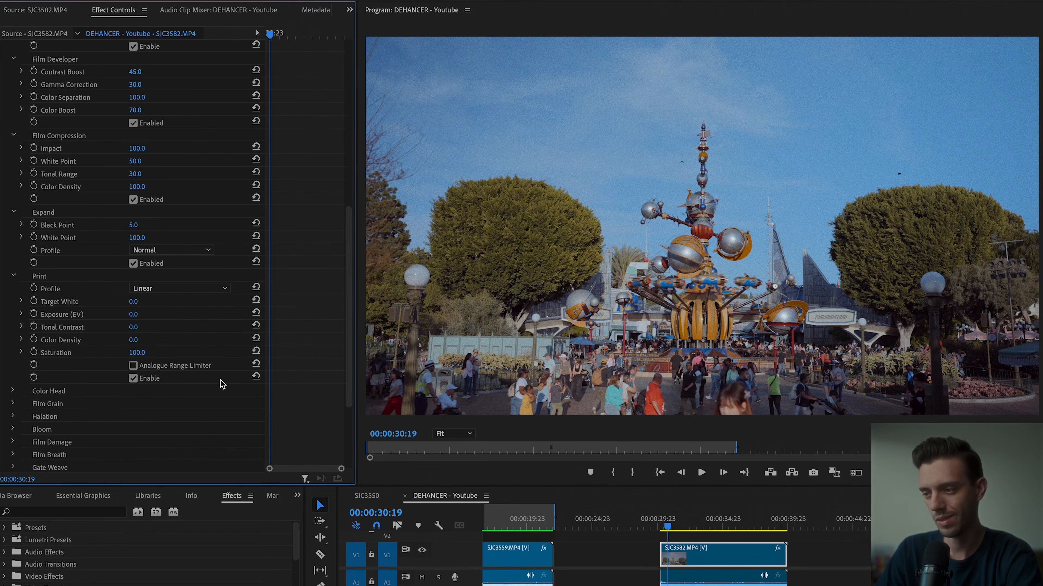
Set the Print Exposure (EV) to -0.3 and its Tonal Contrast to -5.
{"action": "left_click_drag", "start_coordinate": [134, 315], "coordinate": [152, 315]}
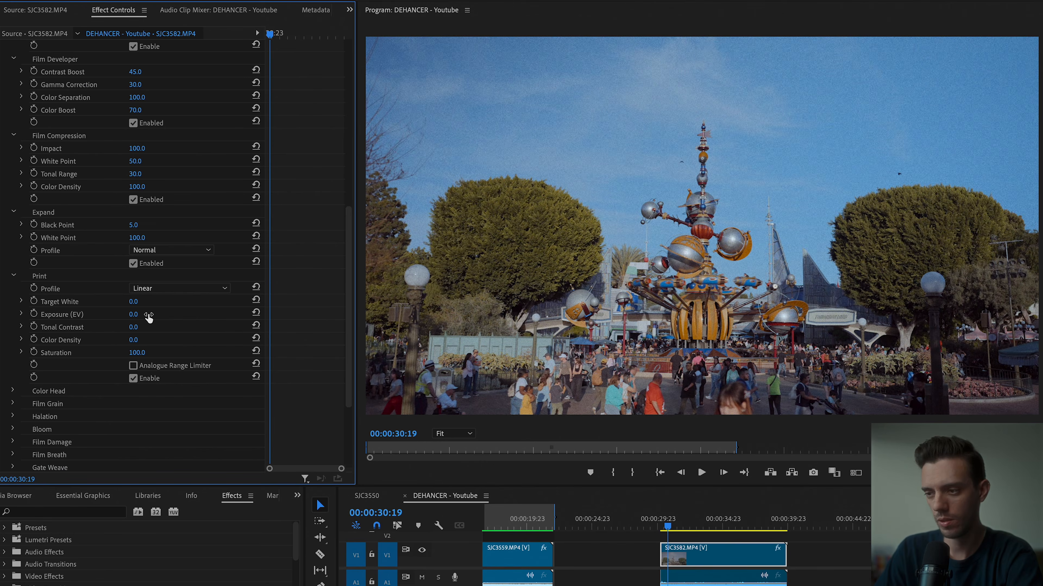
{"action": "left_click", "coordinate": [135, 315]}
{"action": "type", "text": "-0.3"}
{"action": "key", "text": "Return"}
{"action": "left_click", "coordinate": [135, 327]}
{"action": "type", "text": "-5"}
{"action": "key", "text": "Return"}
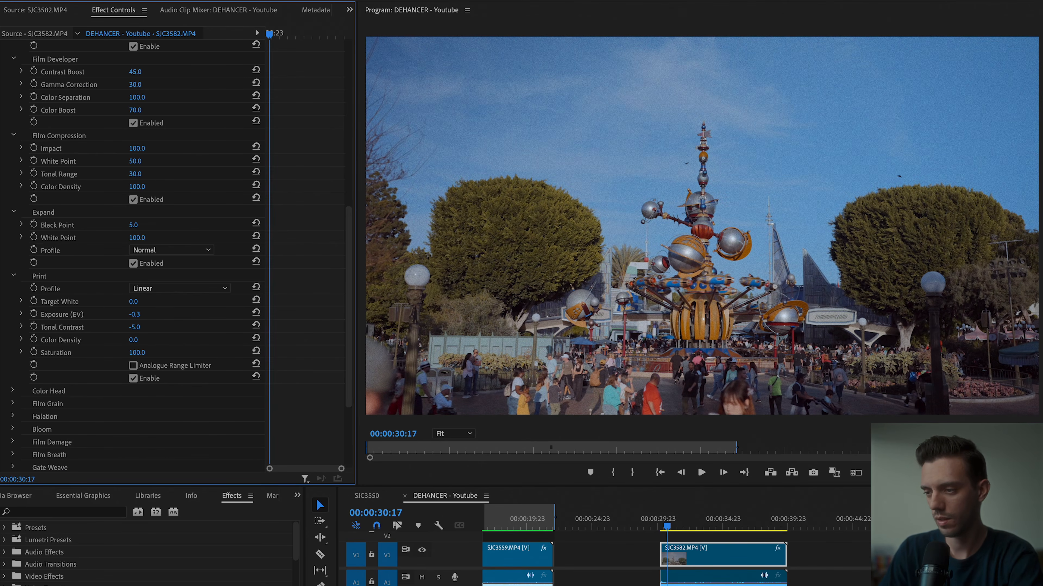
Set the Film Push/Pull to 0.8 and play the clip from near its start to preview it.
{"action": "scroll", "coordinate": [172, 315], "scroll_direction": "up", "scroll_amount": 5}
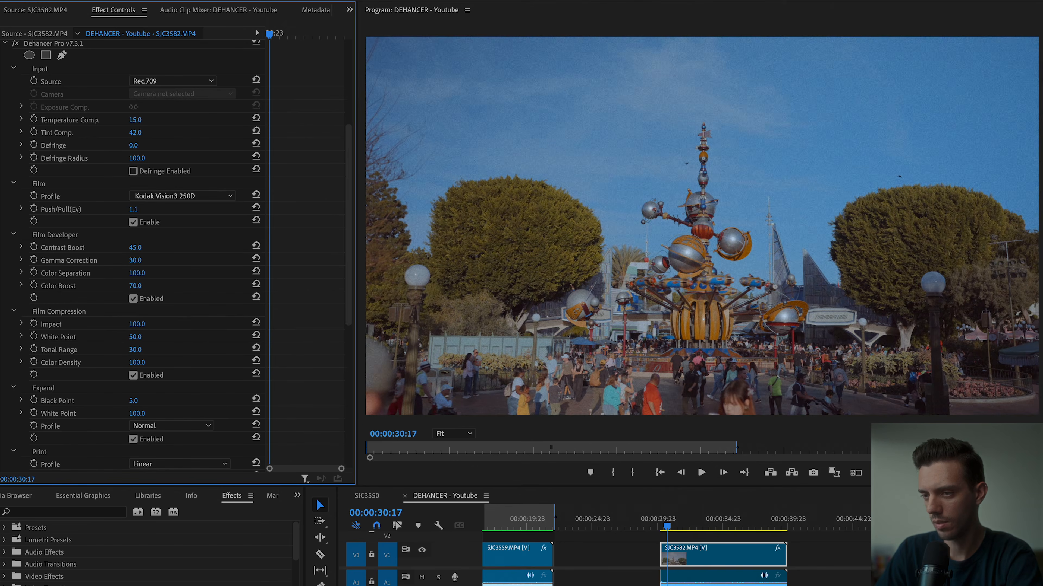
{"action": "left_click_drag", "start_coordinate": [133, 209], "coordinate": [110, 209]}
{"action": "left_click", "coordinate": [666, 527]}
{"action": "key", "text": "space"}
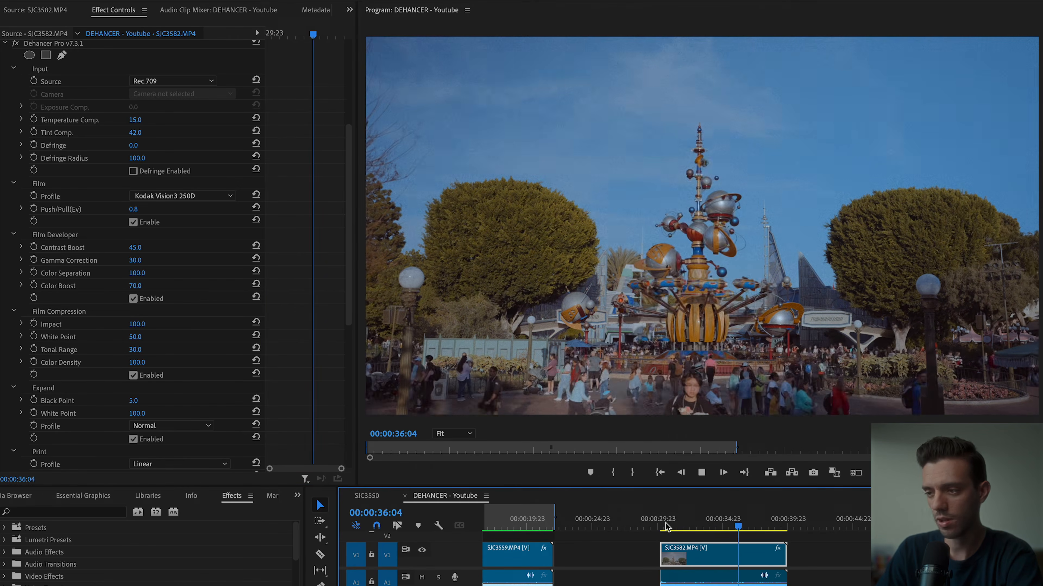
{"action": "key", "text": "space"}
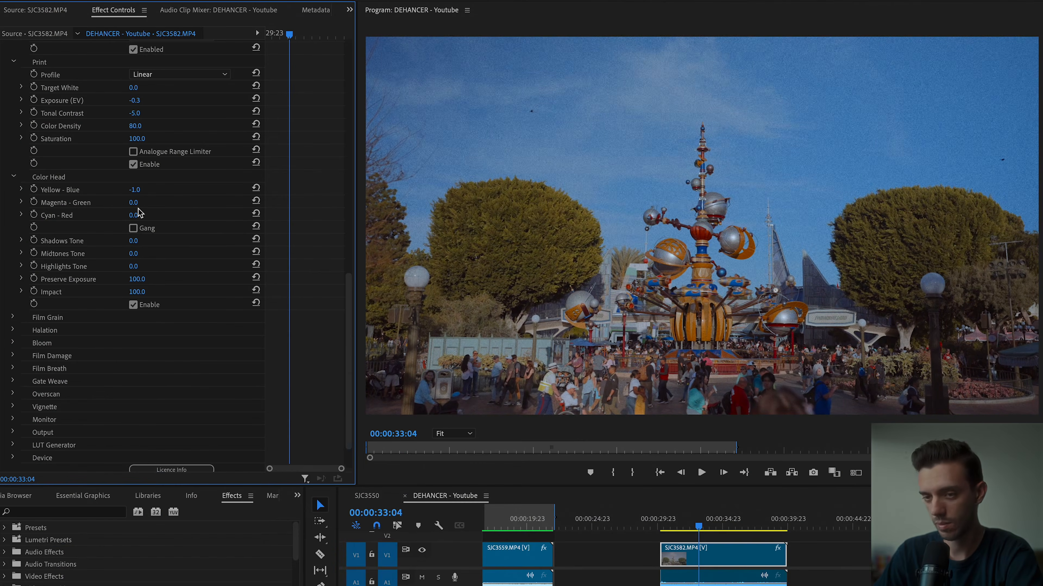
Set the Color Head's Cyan - Red to -3, Shadows Tone to 43, Midtones Tone to 11 and Highlights Tone to 100.
{"action": "left_click_drag", "start_coordinate": [133, 218], "coordinate": [140, 216]}
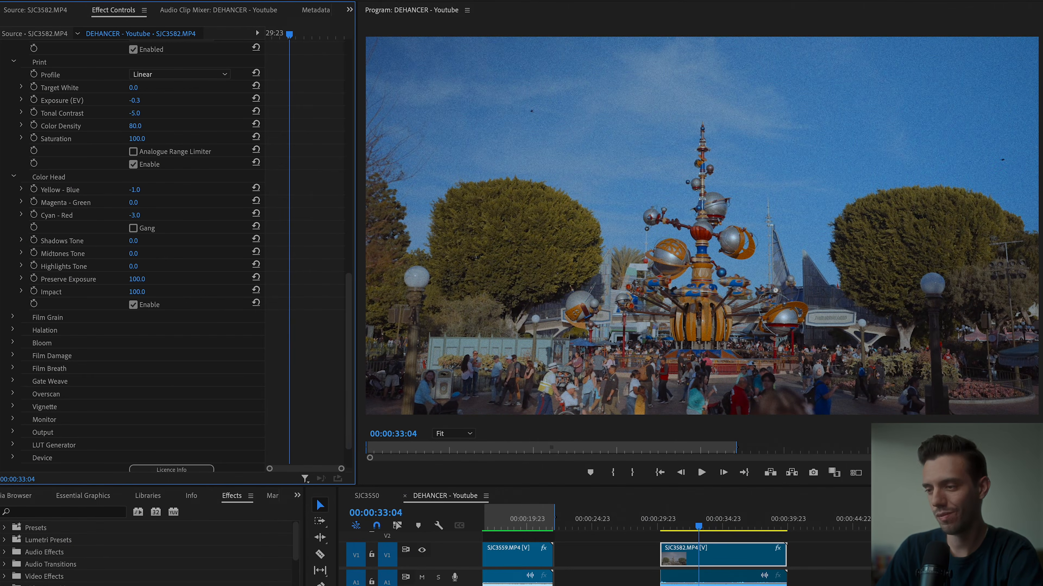
{"action": "left_click", "coordinate": [145, 239]}
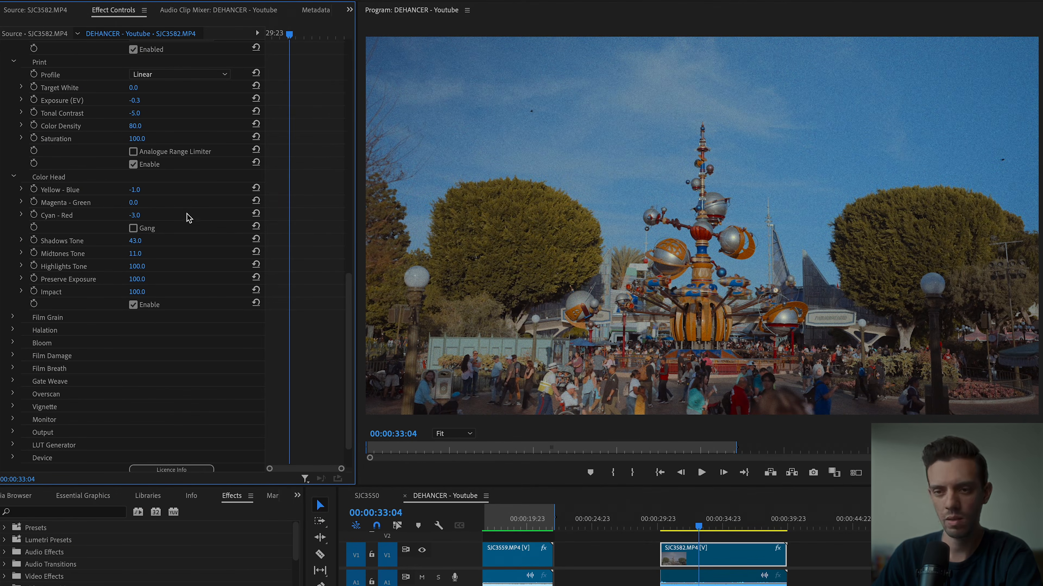
Enable Film Grain with the 35 mm ISO 250 profile and play the clip to preview it.
{"action": "left_click", "coordinate": [14, 274]}
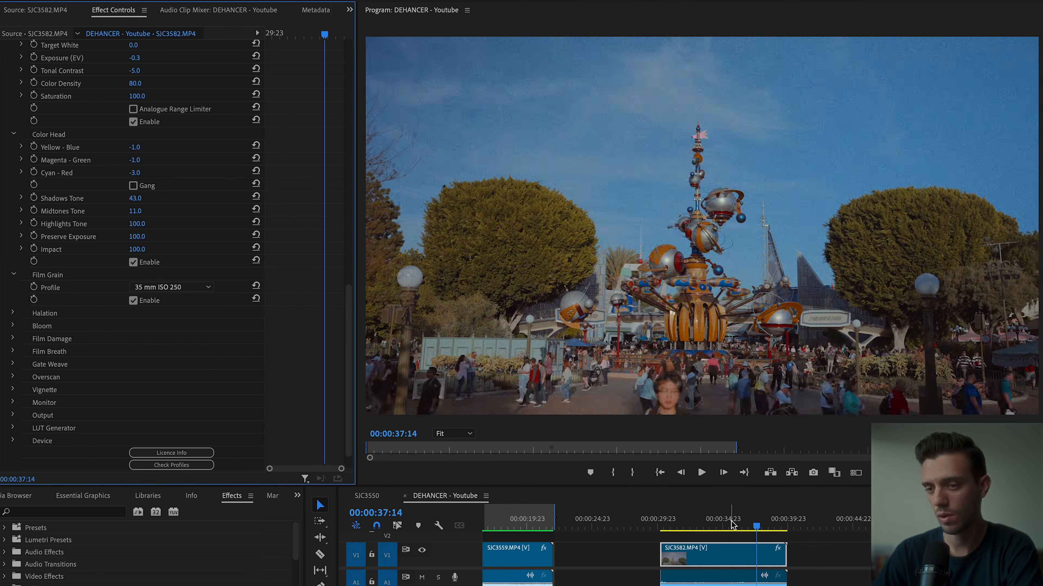
{"action": "left_click", "coordinate": [729, 523]}
{"action": "key", "text": "space"}
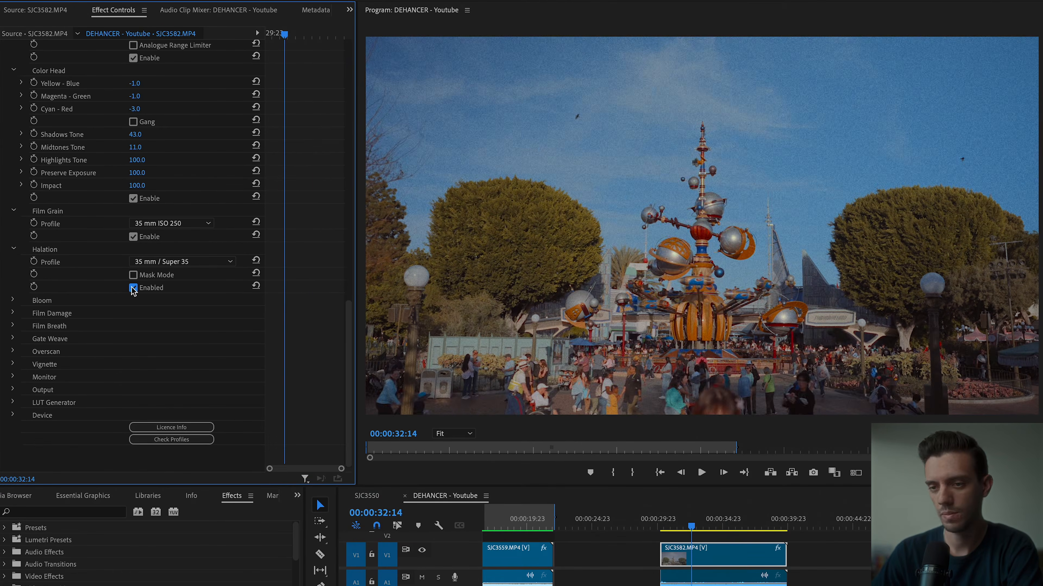
Compare Halation off and on, set the Halation and Bloom profiles to 8 mm / Super 8, and play the clip.
{"action": "left_click", "coordinate": [133, 288]}
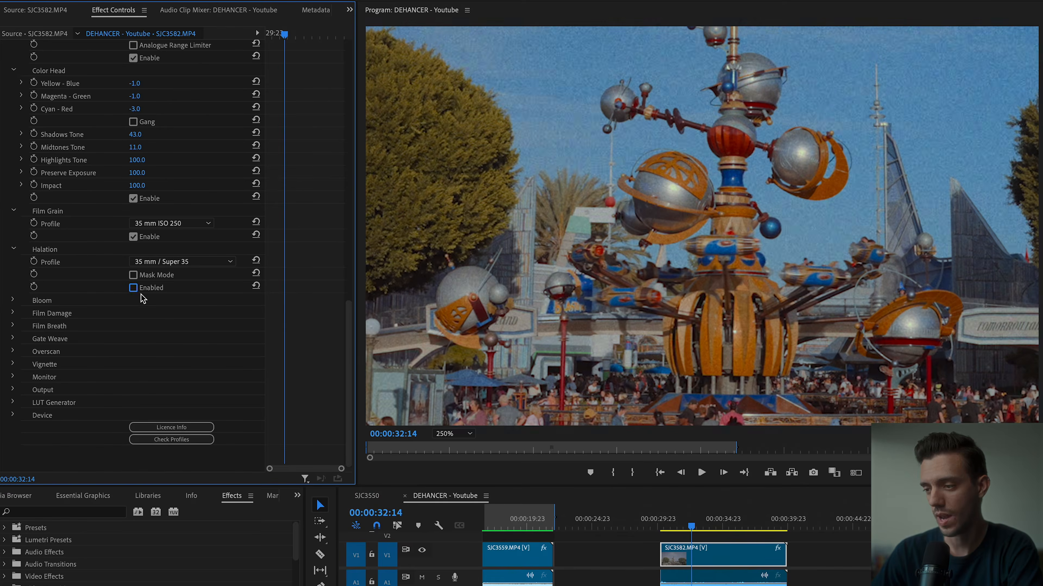
{"action": "left_click", "coordinate": [133, 288]}
{"action": "left_click", "coordinate": [183, 262]}
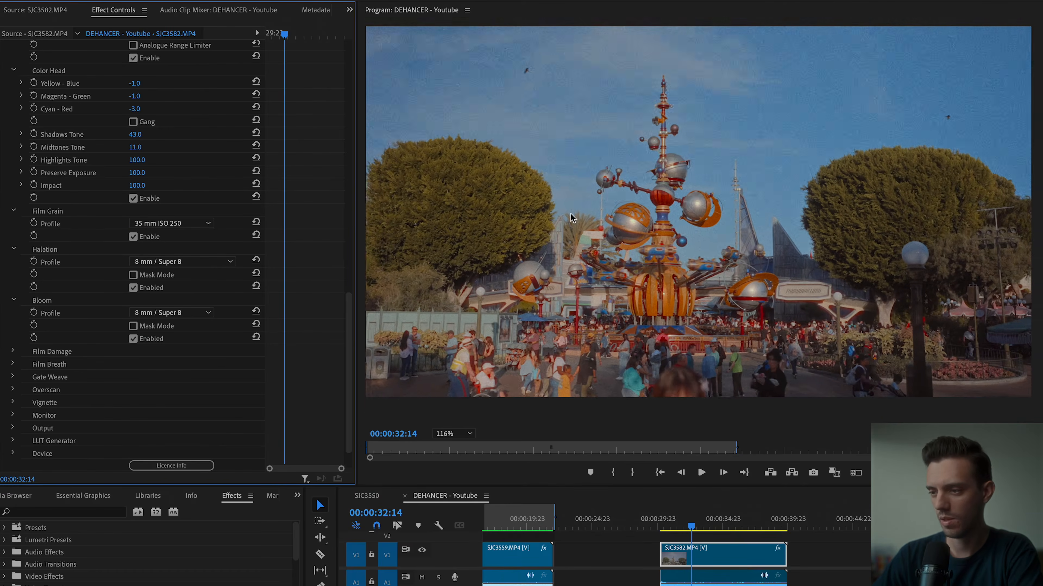
{"action": "left_click", "coordinate": [682, 522]}
{"action": "key", "text": "space"}
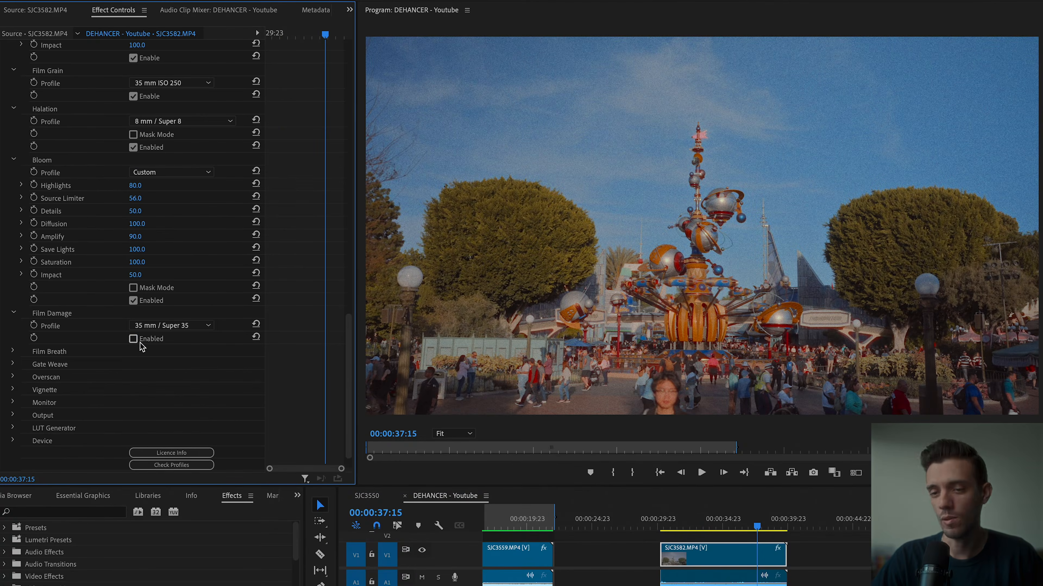
Enable Film Damage and Film Breath with the 35 mm / Super 35 profile and play the clip to preview it.
{"action": "left_click", "coordinate": [755, 524]}
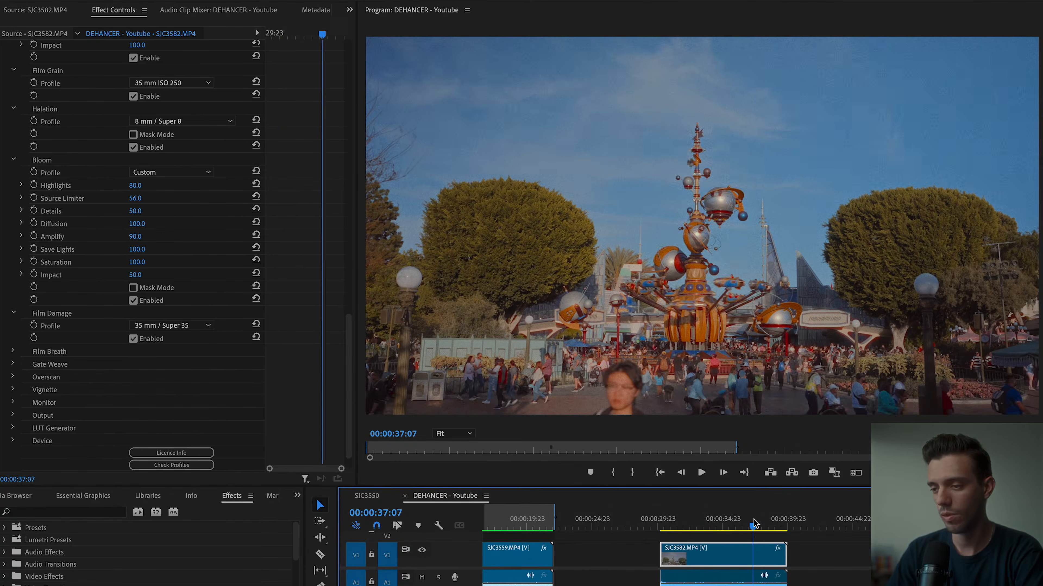
{"action": "key", "text": "space"}
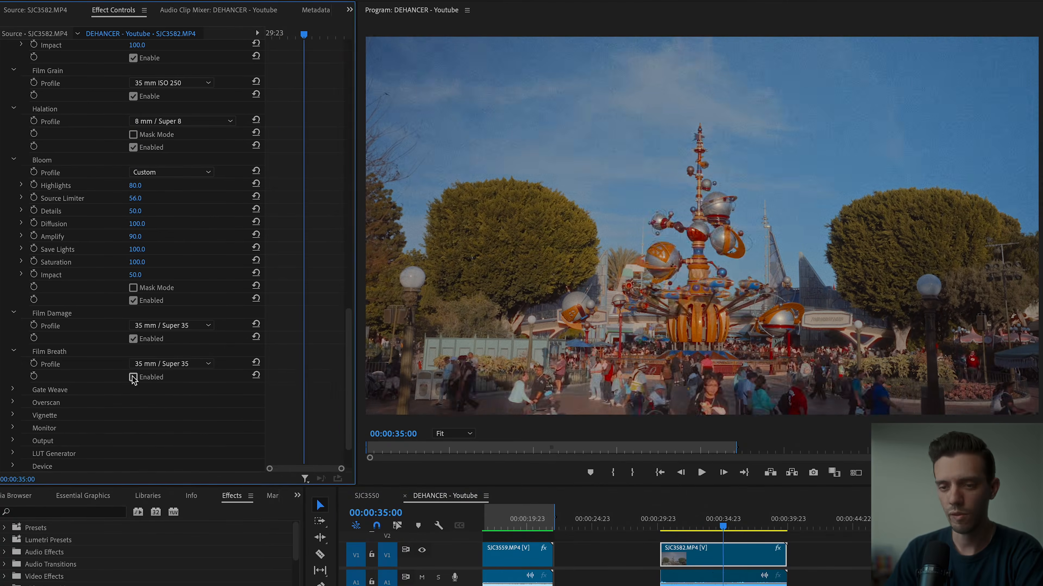
{"action": "left_click", "coordinate": [133, 377]}
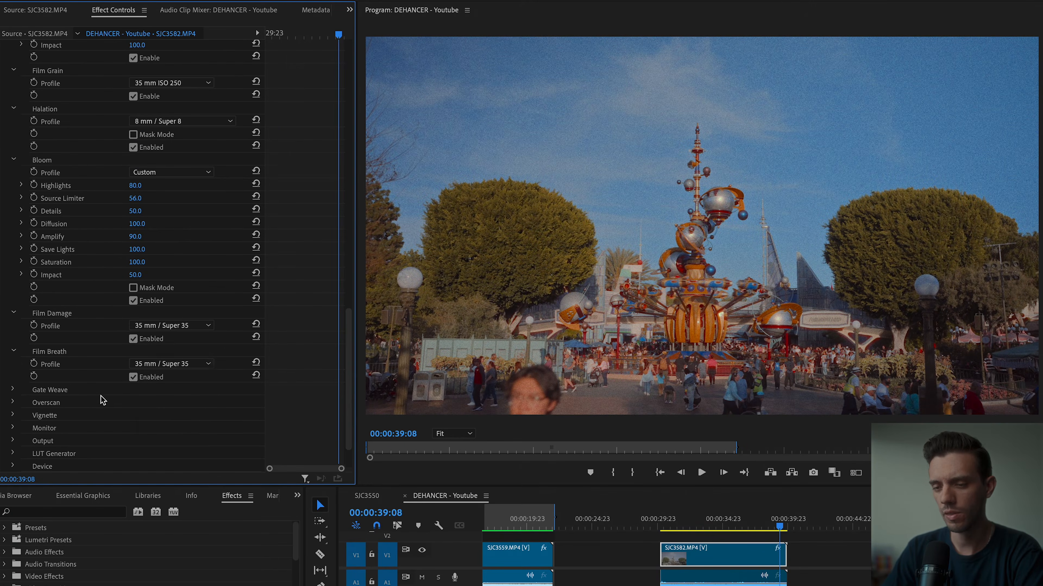
Enable Overscan with the Super 35mm 1.37:1 gate type, an Offset X of -1 and a Gate Defocus of 100.
{"action": "scroll", "coordinate": [103, 400], "scroll_direction": "down", "scroll_amount": 3}
{"action": "left_click", "coordinate": [13, 351]}
{"action": "scroll", "coordinate": [124, 288], "scroll_direction": "down", "scroll_amount": 3}
{"action": "left_click", "coordinate": [221, 271]}
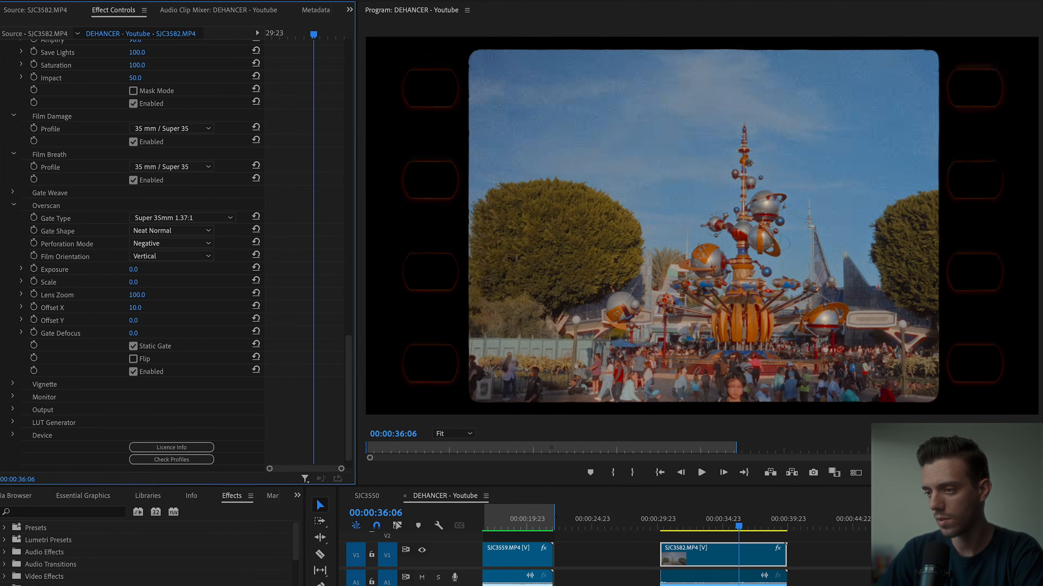
{"action": "left_click_drag", "start_coordinate": [135, 308], "coordinate": [129, 308]}
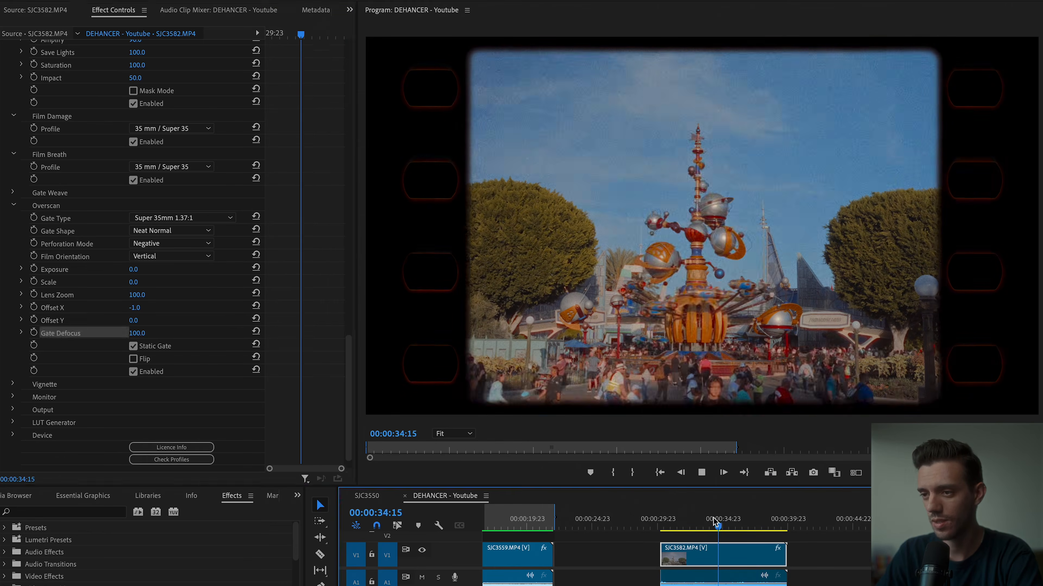
{"action": "left_click", "coordinate": [12, 365]}
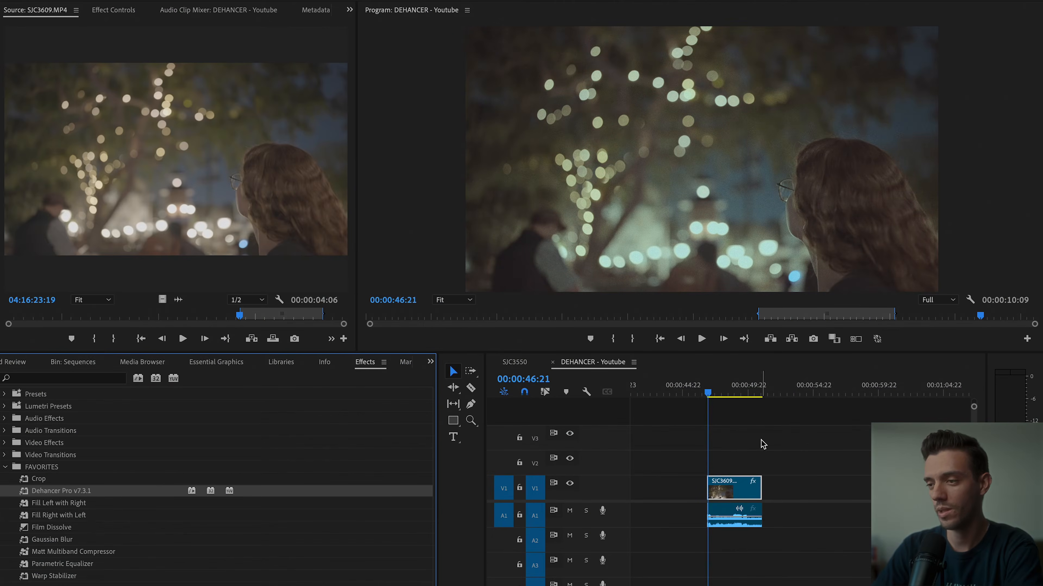
Set the Film profile on SJC3609.MP4 to Fujicolor Natura 1600, with a Contrast Boost of 29 and a Gamma Correction of 21.
{"action": "left_click", "coordinate": [116, 9]}
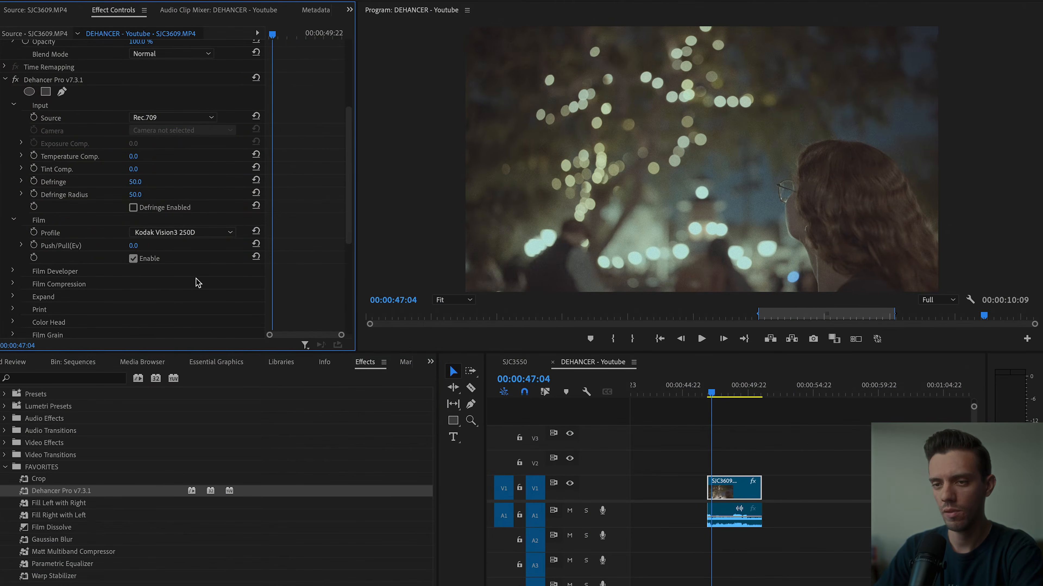
{"action": "left_click", "coordinate": [182, 233]}
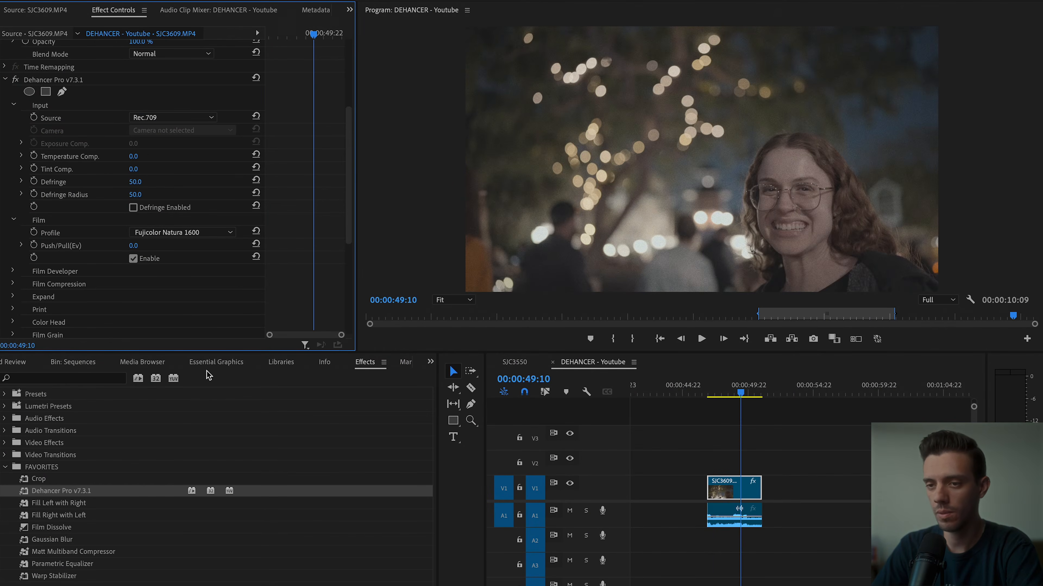
{"action": "left_click", "coordinate": [189, 233]}
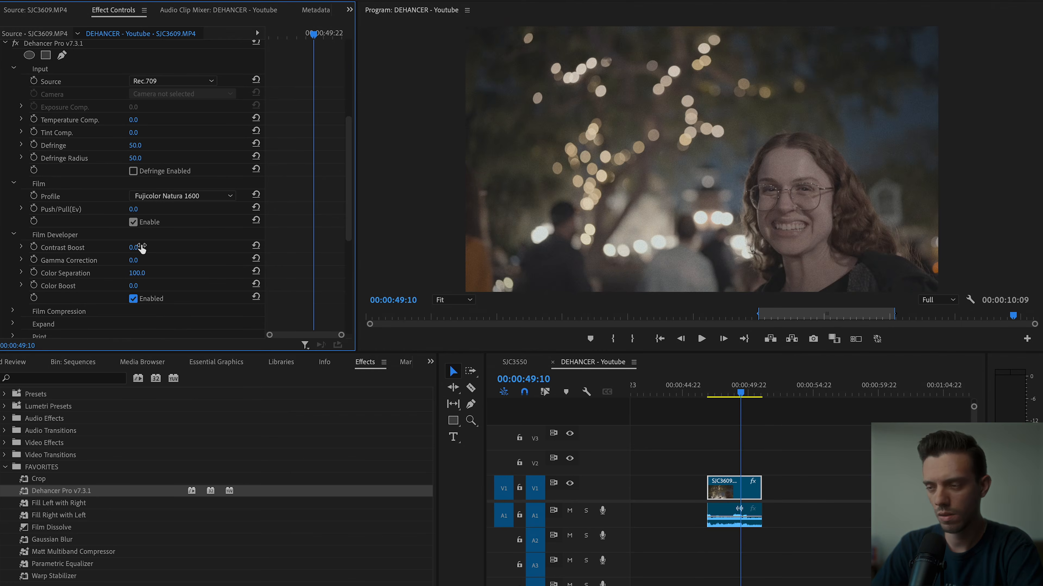
{"action": "mouse_move", "coordinate": [135, 247]}
{"action": "left_mouse_down"}
{"action": "mouse_move", "coordinate": [142, 260]}
{"action": "mouse_move", "coordinate": [126, 261]}
{"action": "mouse_move", "coordinate": [145, 261]}
{"action": "left_mouse_up"}
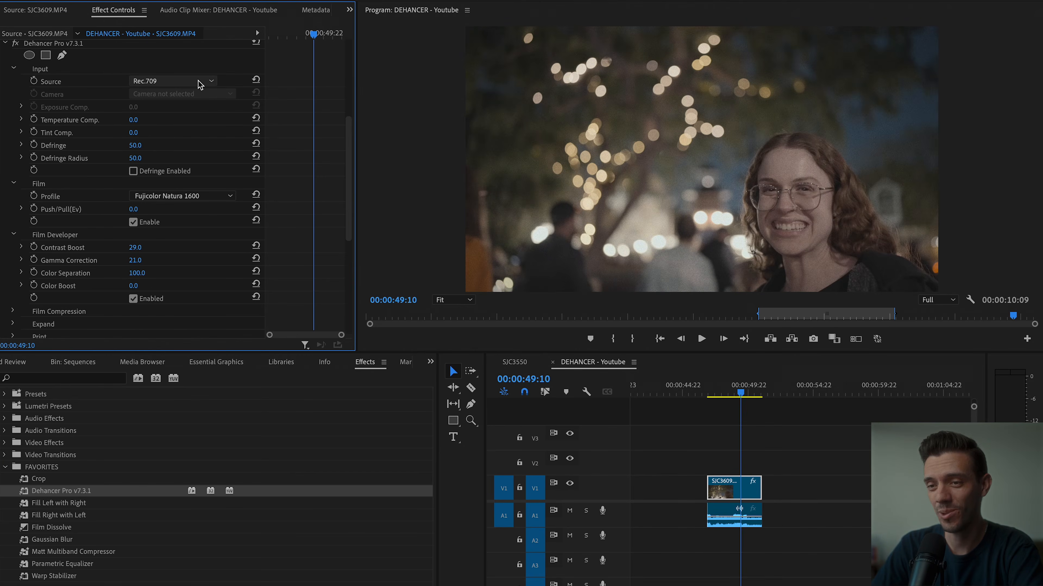
Set the input camera to Sony / Alpha 7S III / S-Log3 S-Gamut3.Cine, with Temperature Comp. -41 and Tint Comp. -11.
{"action": "left_click", "coordinate": [199, 82]}
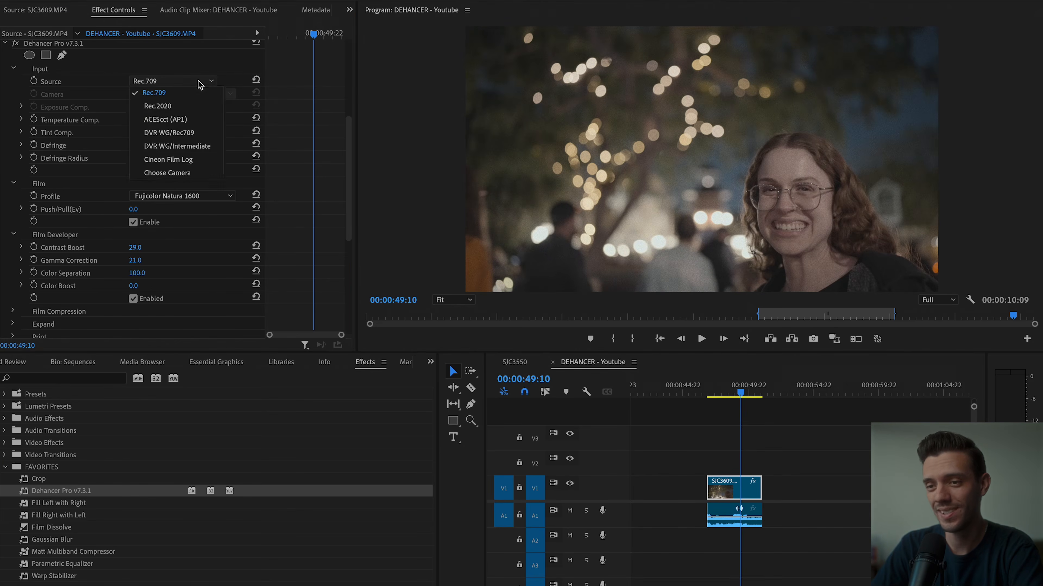
{"action": "left_click", "coordinate": [200, 173]}
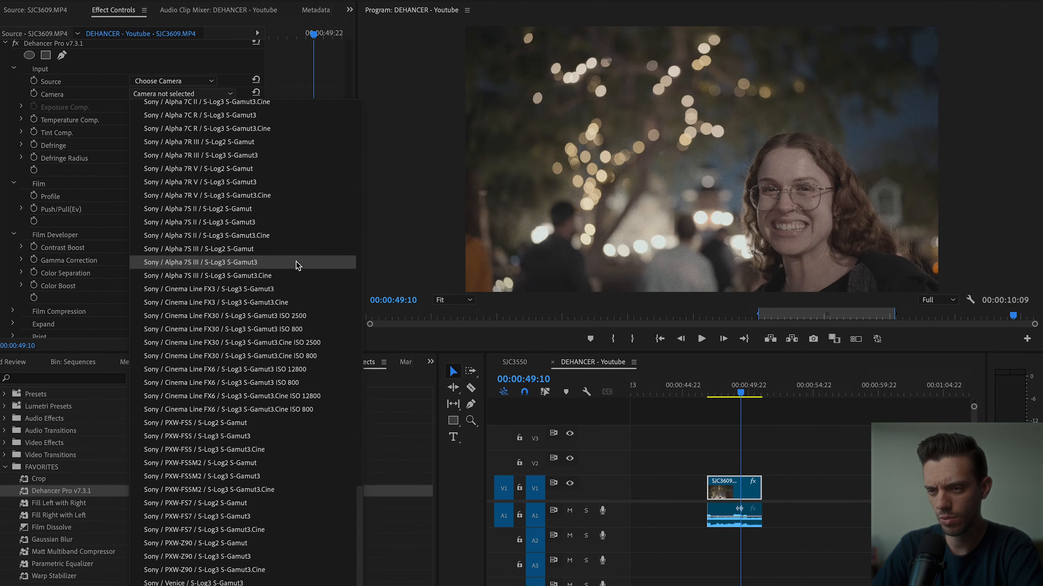
{"action": "left_click", "coordinate": [287, 275]}
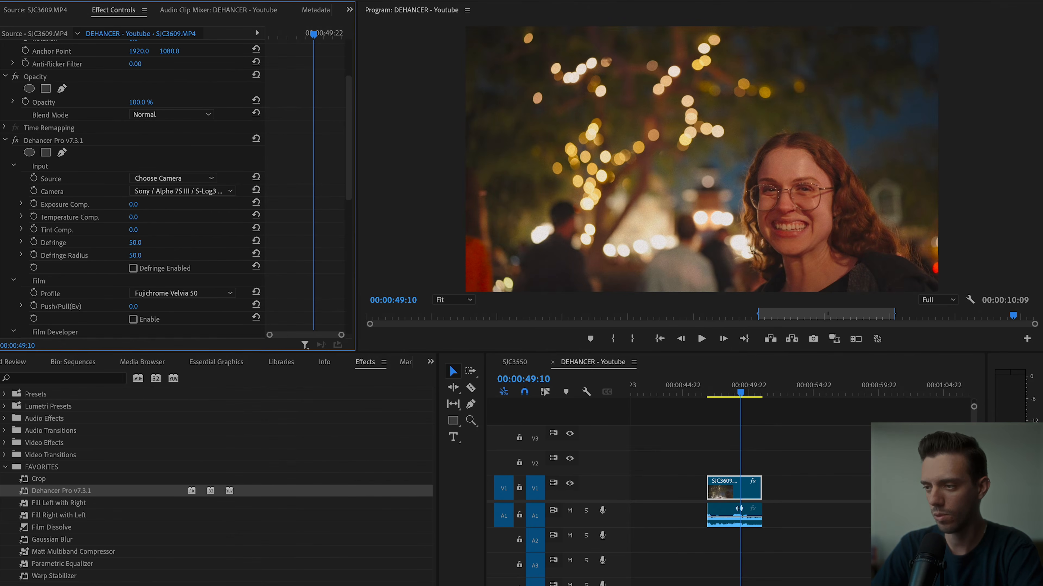
{"action": "left_click_drag", "start_coordinate": [133, 217], "coordinate": [116, 218]}
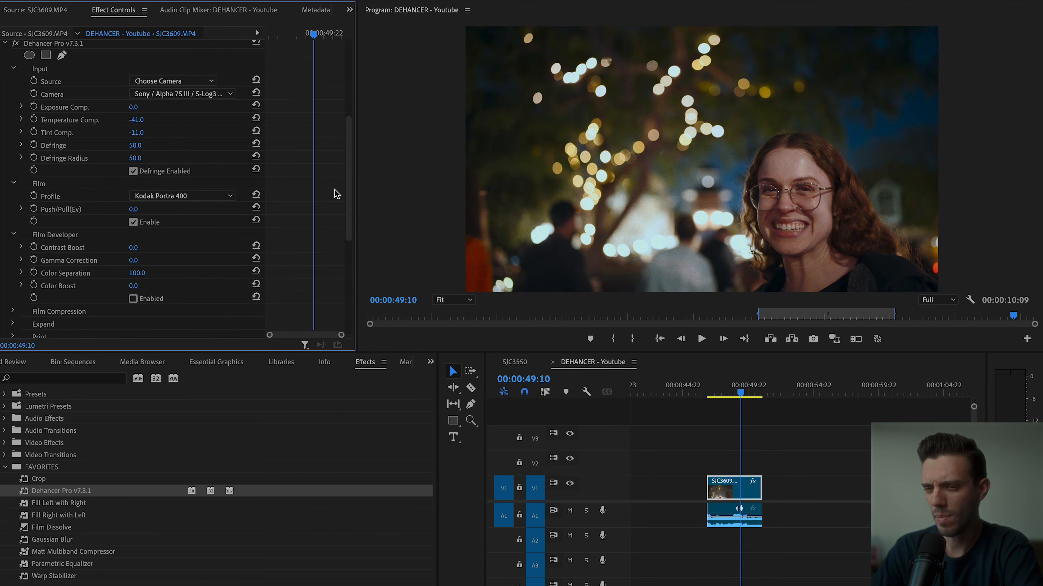
Set Push/Pull to -2, enable Film Developer with Contrast Boost 15, Gamma Correction 16 and Color Boost 15, and enable Film Compression.
{"action": "scroll", "coordinate": [179, 195], "scroll_direction": "down", "scroll_amount": 5}
{"action": "scroll", "coordinate": [180, 196], "scroll_direction": "up", "scroll_amount": 2}
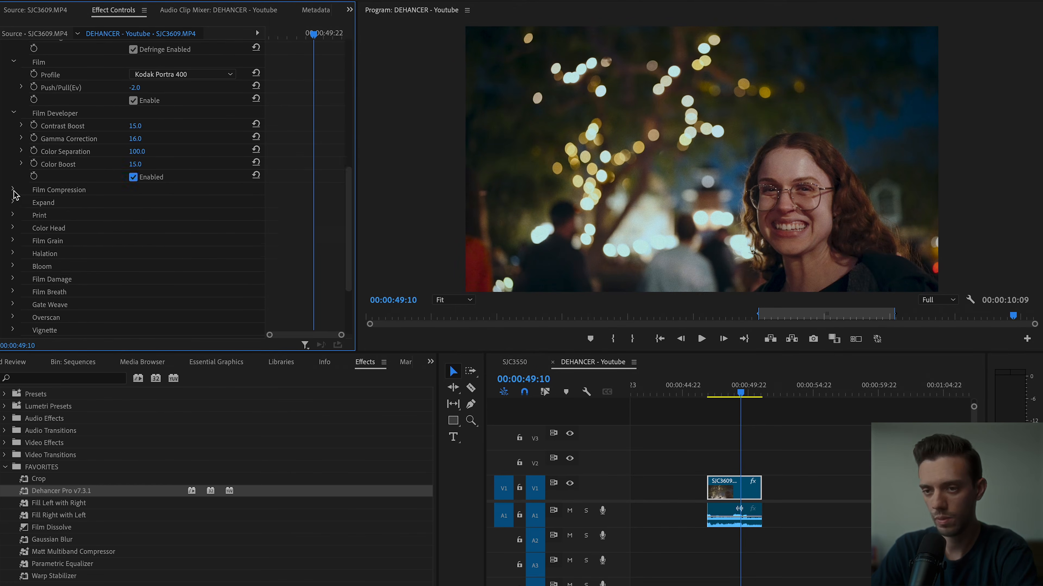
{"action": "left_click", "coordinate": [135, 254]}
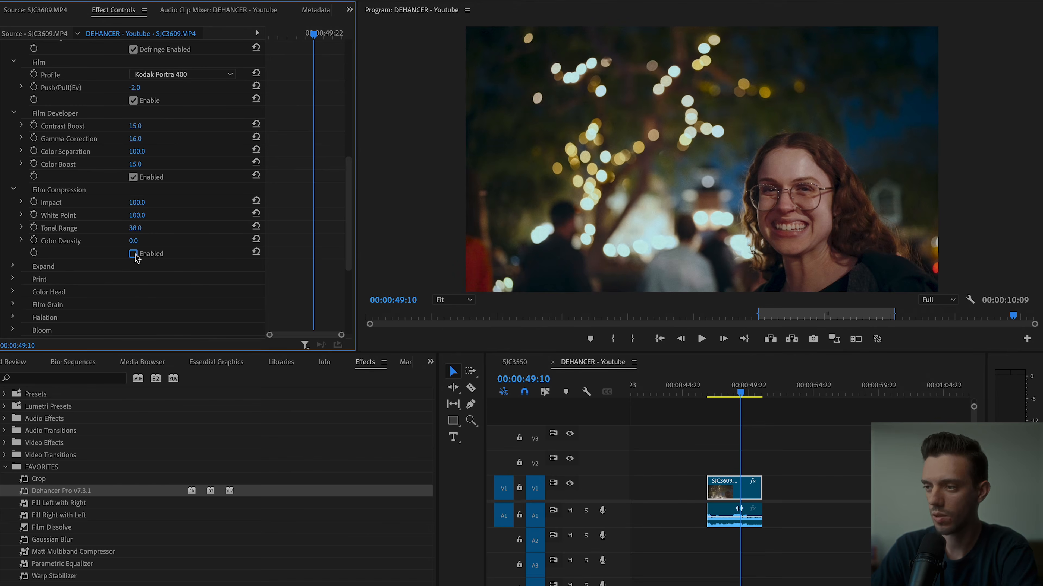
{"action": "left_click", "coordinate": [135, 254]}
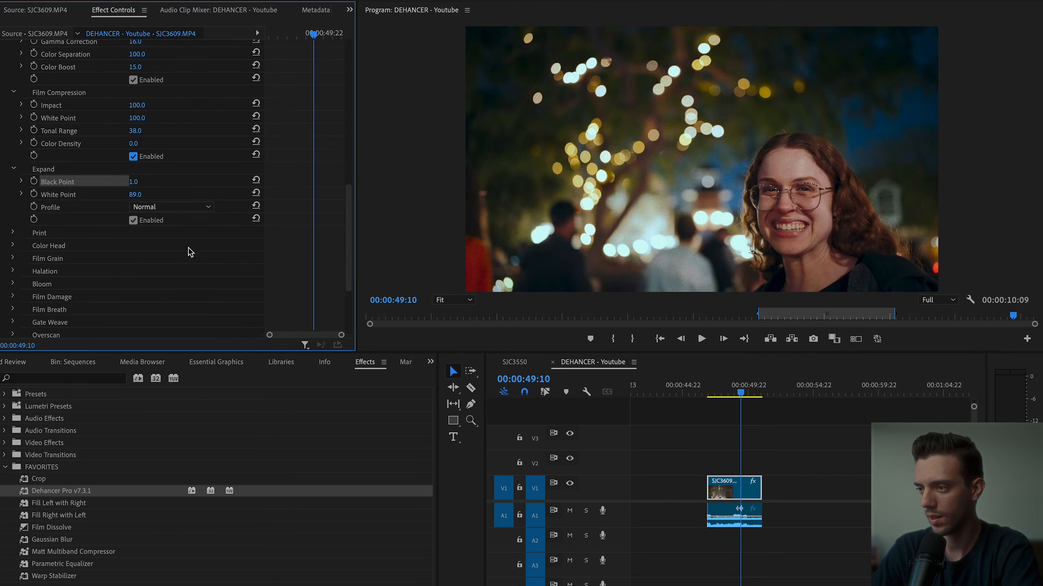
Test the Exposure of the Linear Print profile and set the Print Saturation to 95.
{"action": "scroll", "coordinate": [186, 252], "scroll_direction": "down", "scroll_amount": 5}
{"action": "left_click", "coordinate": [39, 116]}
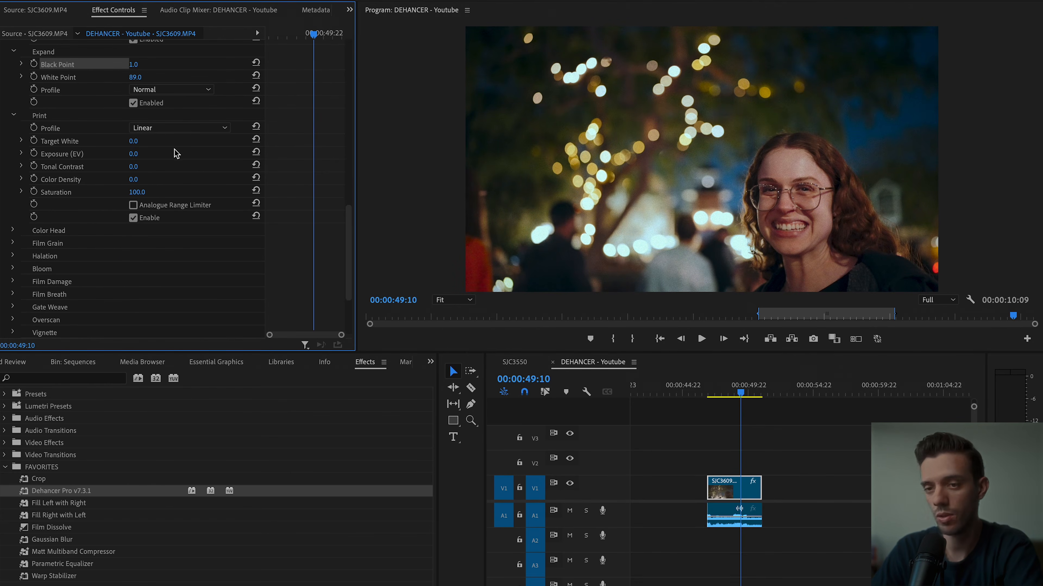
{"action": "left_click_drag", "start_coordinate": [133, 153], "coordinate": [130, 153]}
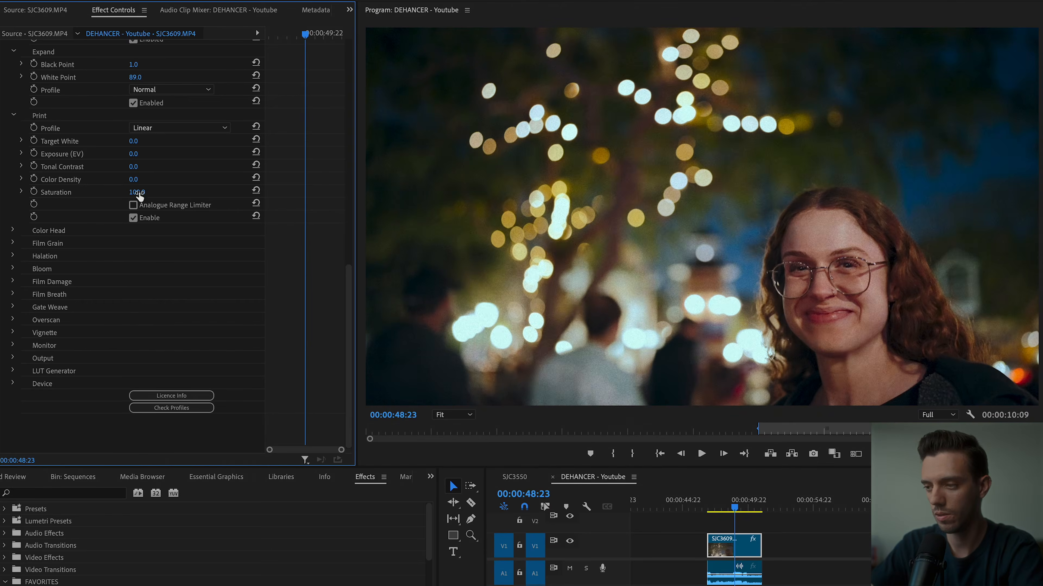
{"action": "left_click_drag", "start_coordinate": [139, 193], "coordinate": [135, 193]}
{"action": "left_click", "coordinate": [139, 192]}
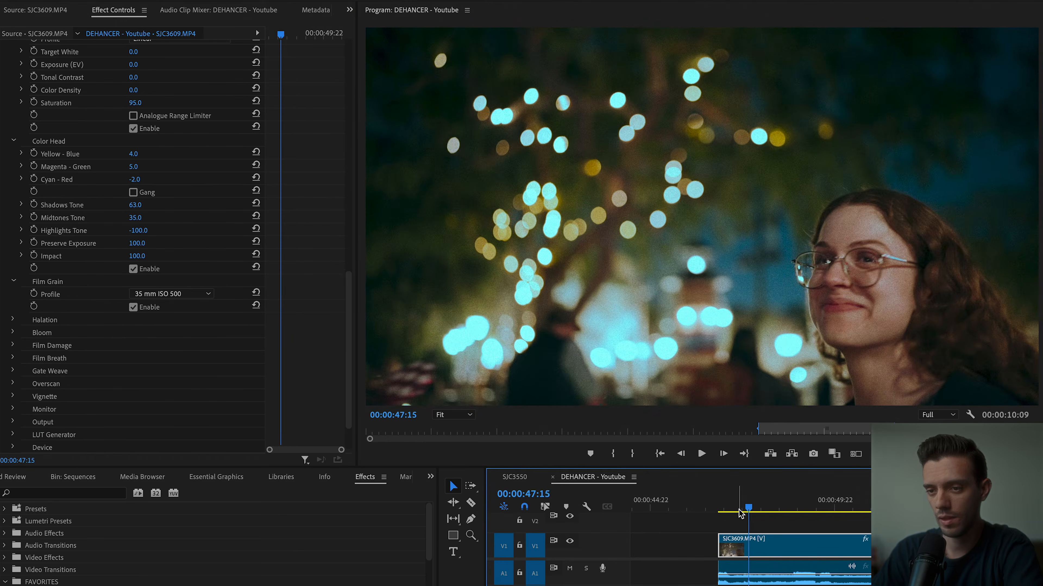
Play SJC3609.MP4 from near its start to preview the Color Head and Film Grain look.
{"action": "left_click_drag", "start_coordinate": [740, 507], "coordinate": [738, 510]}
{"action": "key", "text": "space"}
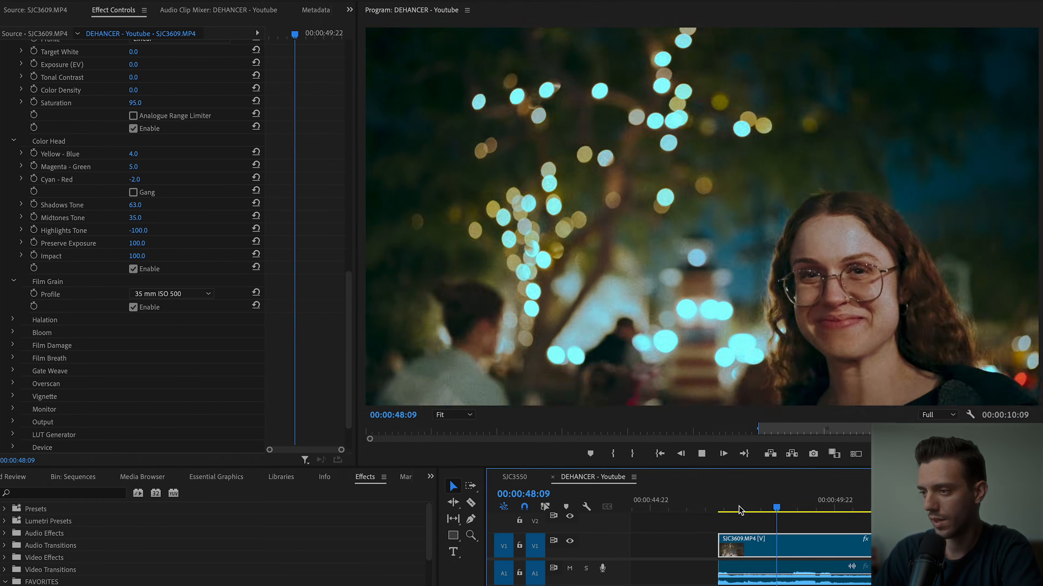
{"action": "key", "text": "space"}
Enable Halation with the Custom profile and set its Hue to 0.
{"action": "scroll", "coordinate": [55, 289], "scroll_direction": "down", "scroll_amount": 2}
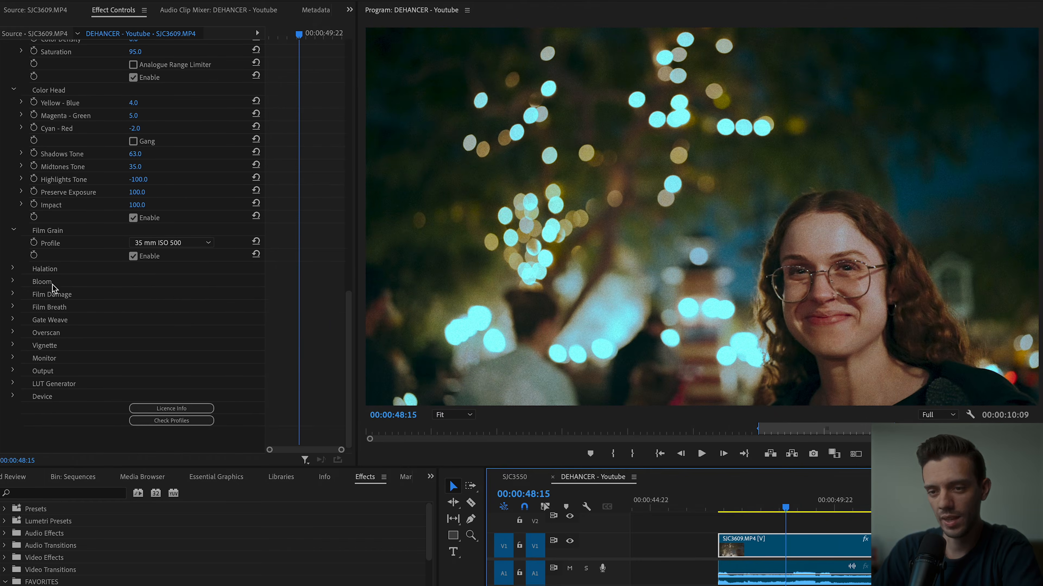
{"action": "left_click", "coordinate": [14, 269]}
{"action": "scroll", "coordinate": [566, 150], "scroll_direction": "up", "scroll_amount": 2}
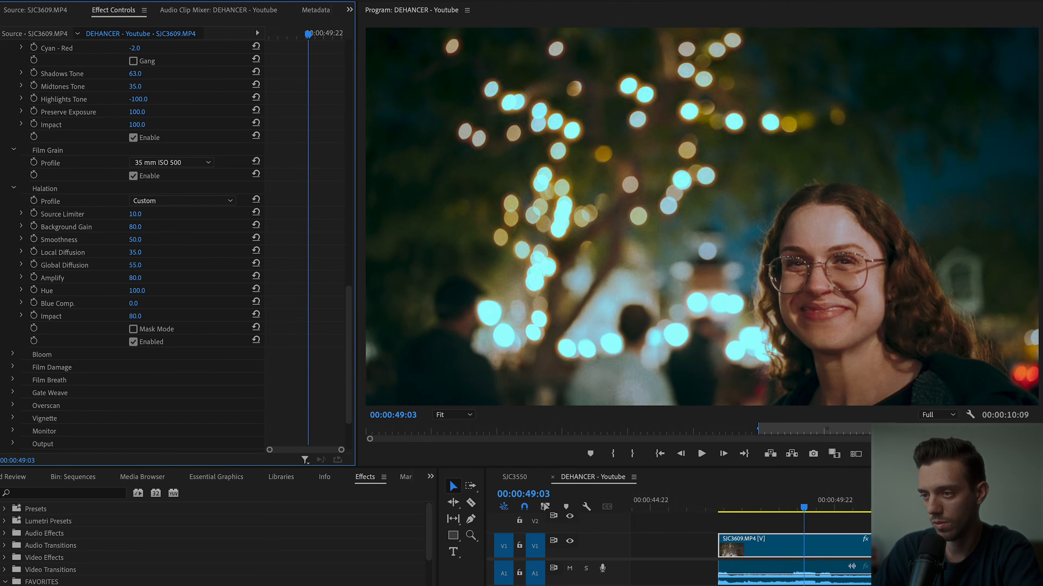
{"action": "left_click_drag", "start_coordinate": [144, 291], "coordinate": [179, 293]}
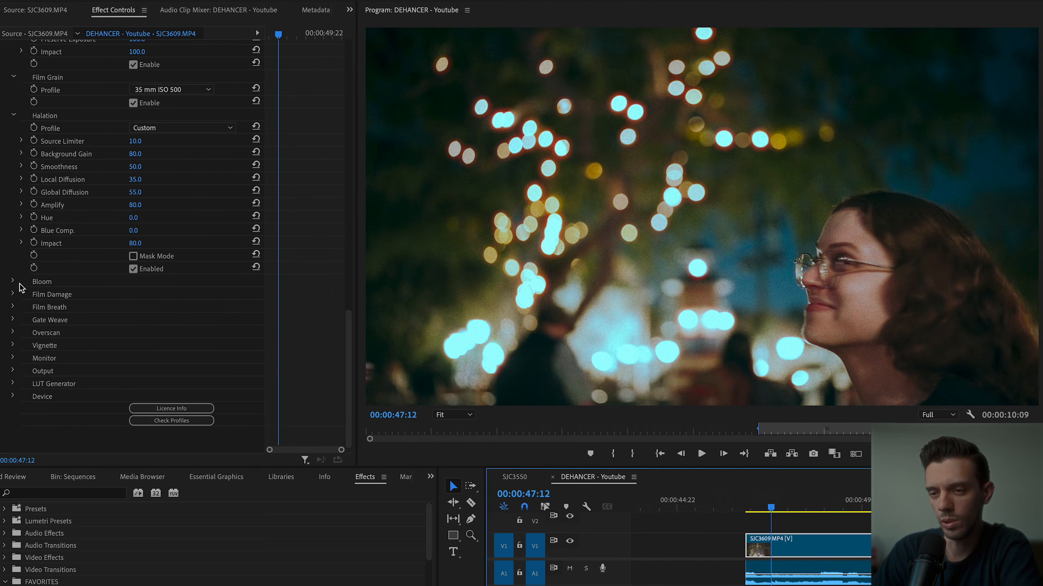
Enable Bloom and Film Damage, both with the 35 mm / Super 35 profile.
{"action": "left_click", "coordinate": [13, 282]}
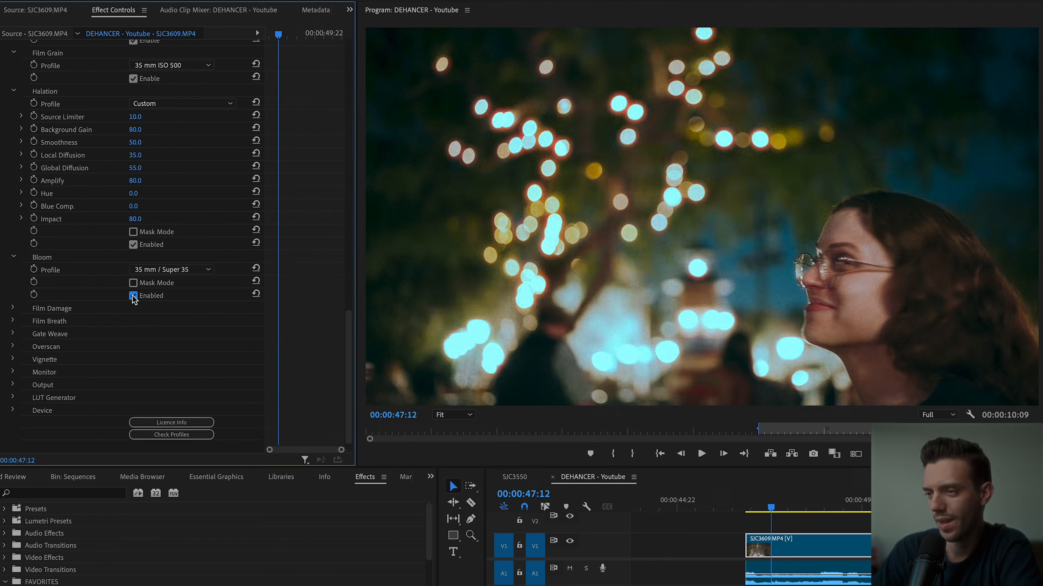
{"action": "left_click", "coordinate": [132, 297]}
{"action": "left_click", "coordinate": [132, 297]}
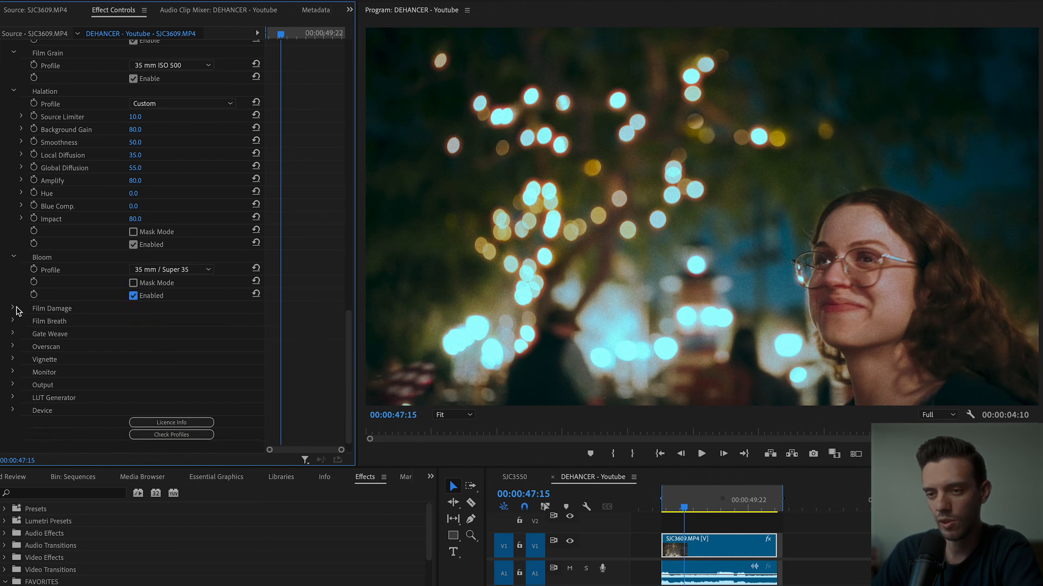
{"action": "left_click", "coordinate": [13, 308]}
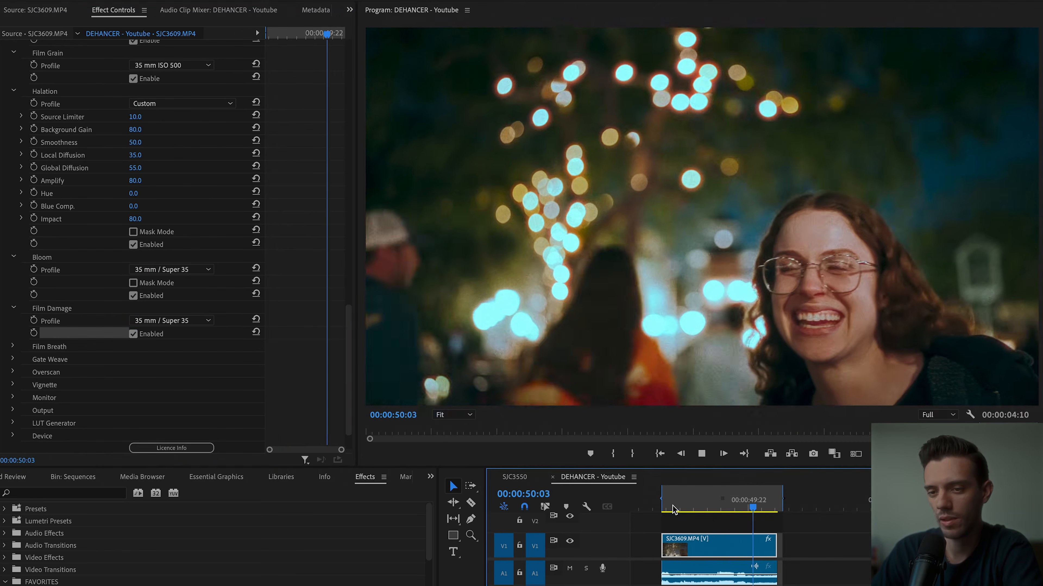
Try Film Breath with the 35 mm / Super 35 profile, preview it in playback, and turn it off.
{"action": "left_click", "coordinate": [132, 372]}
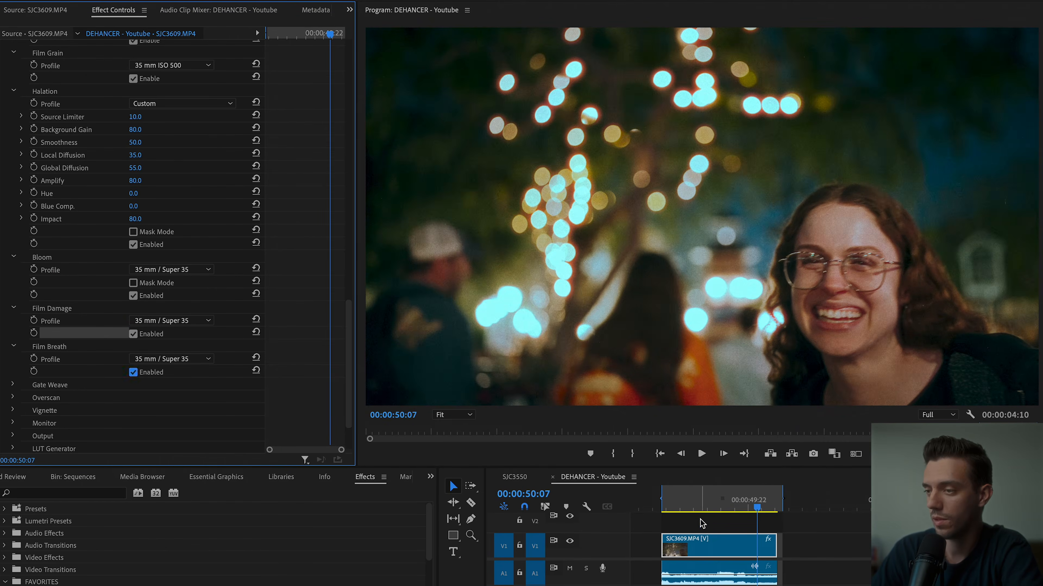
{"action": "left_click", "coordinate": [686, 510]}
{"action": "key", "text": "space"}
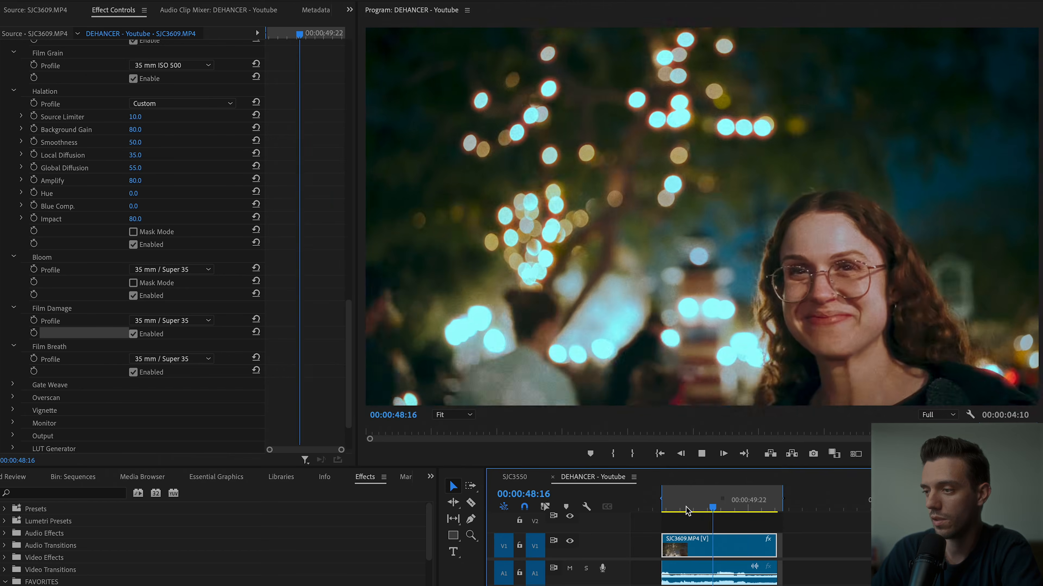
{"action": "key", "text": "space"}
{"action": "left_click", "coordinate": [133, 372]}
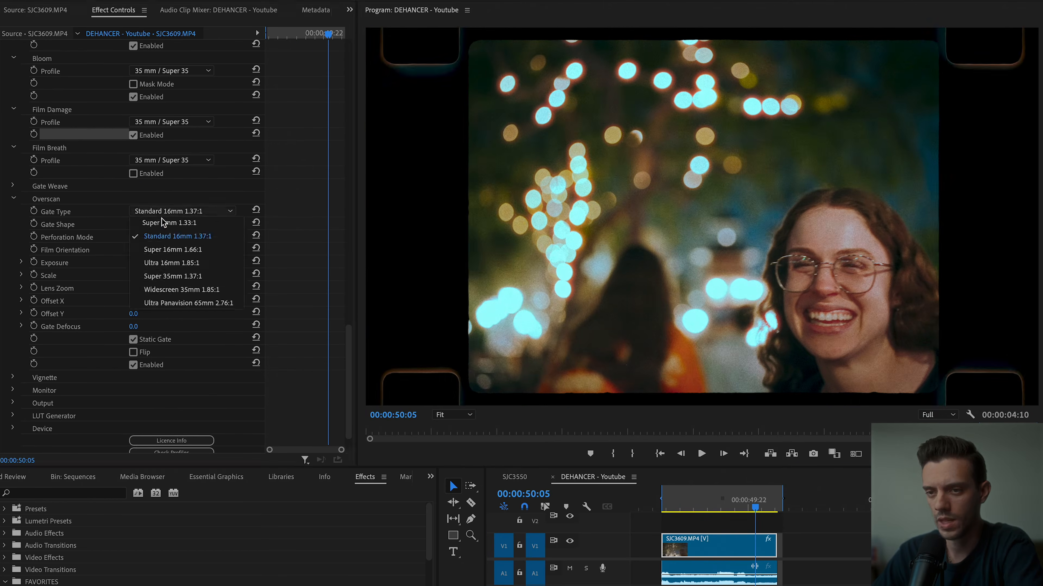
Enable the Vignette with Exposure -0.2, Size 64, Feather 84 and Center-X 0.3.
{"action": "left_click", "coordinate": [246, 258]}
{"action": "left_click", "coordinate": [133, 365]}
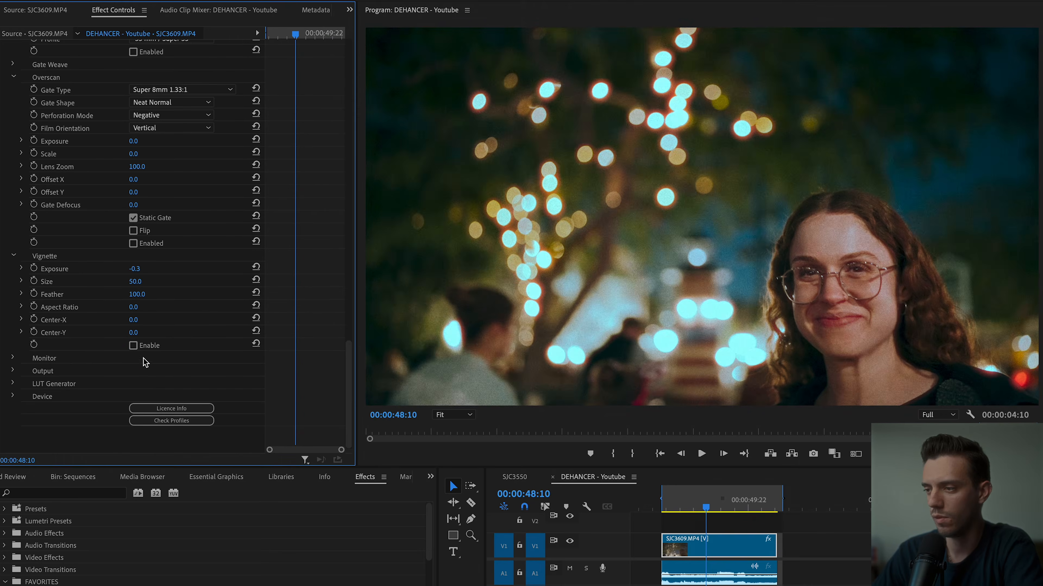
{"action": "left_click", "coordinate": [133, 346]}
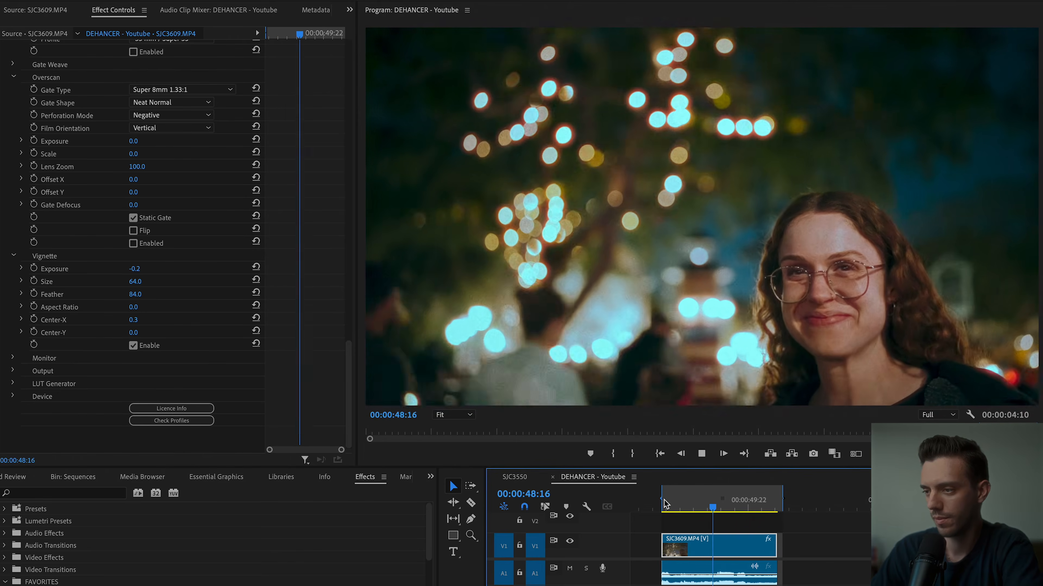
Try adjusting the Output Total Impact to judge the overall strength of the look on a frame of the clip.
{"action": "left_click", "coordinate": [703, 503]}
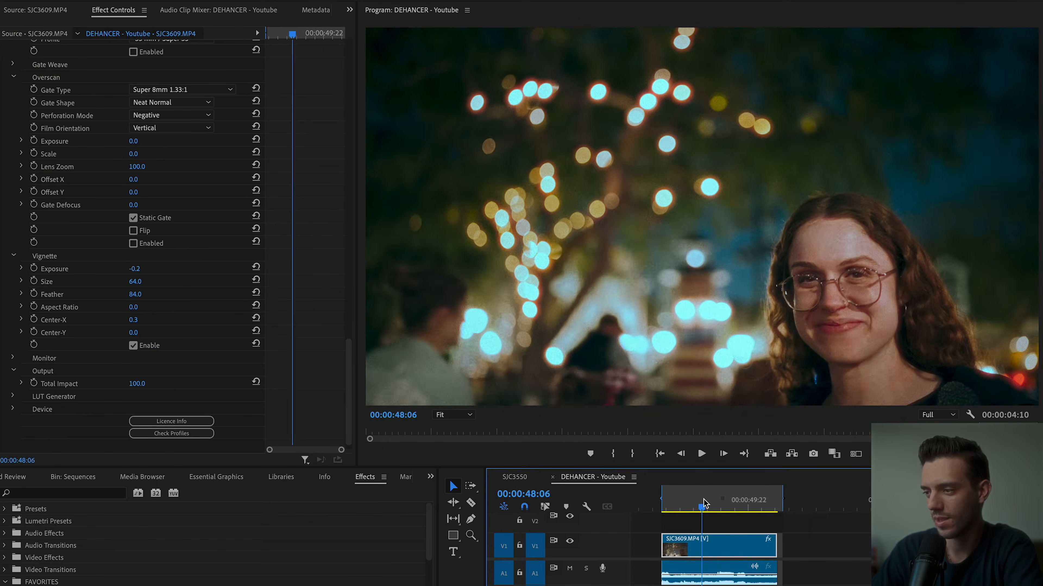
{"action": "mouse_move", "coordinate": [142, 384]}
{"action": "left_mouse_down"}
{"action": "mouse_move", "coordinate": [97, 385]}
{"action": "mouse_move", "coordinate": [146, 384]}
{"action": "left_mouse_up"}
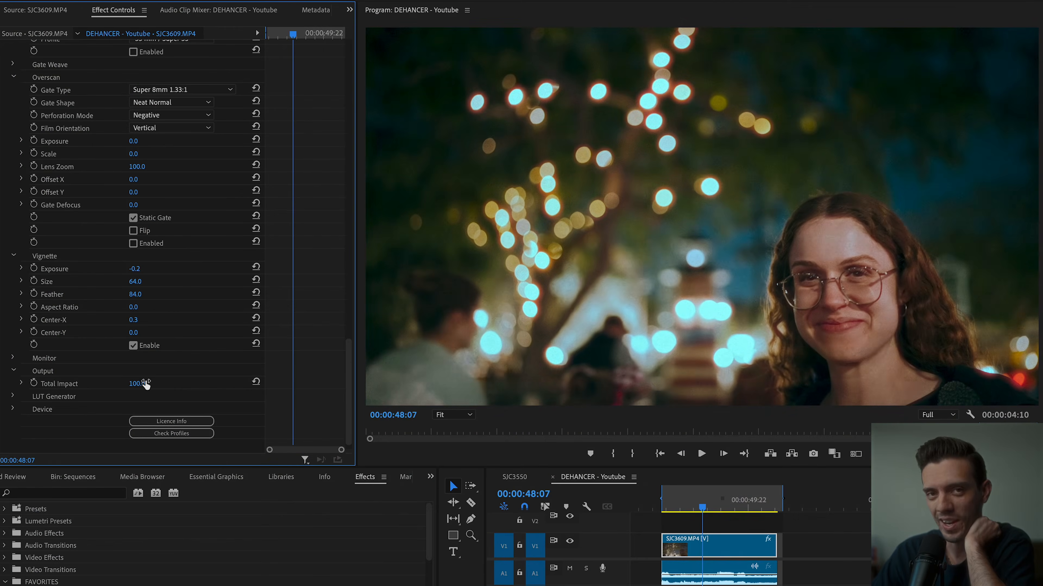